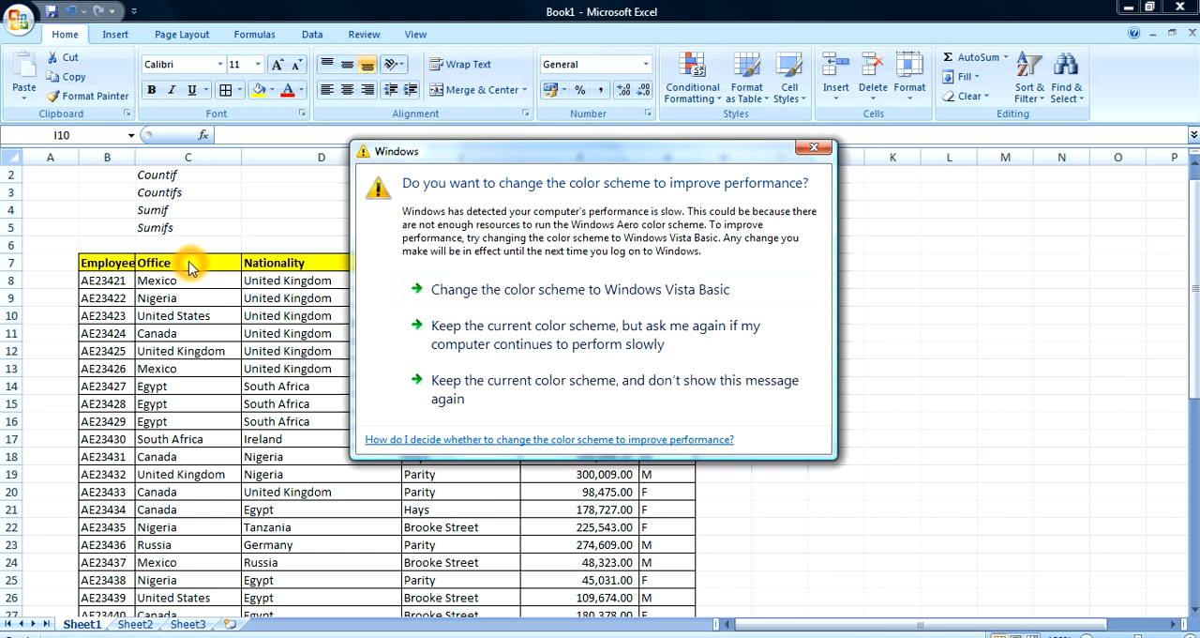
# Dismiss the Windows color scheme prompt and turn on filtering for the header row of the employee table
pyautogui.click(814, 147)
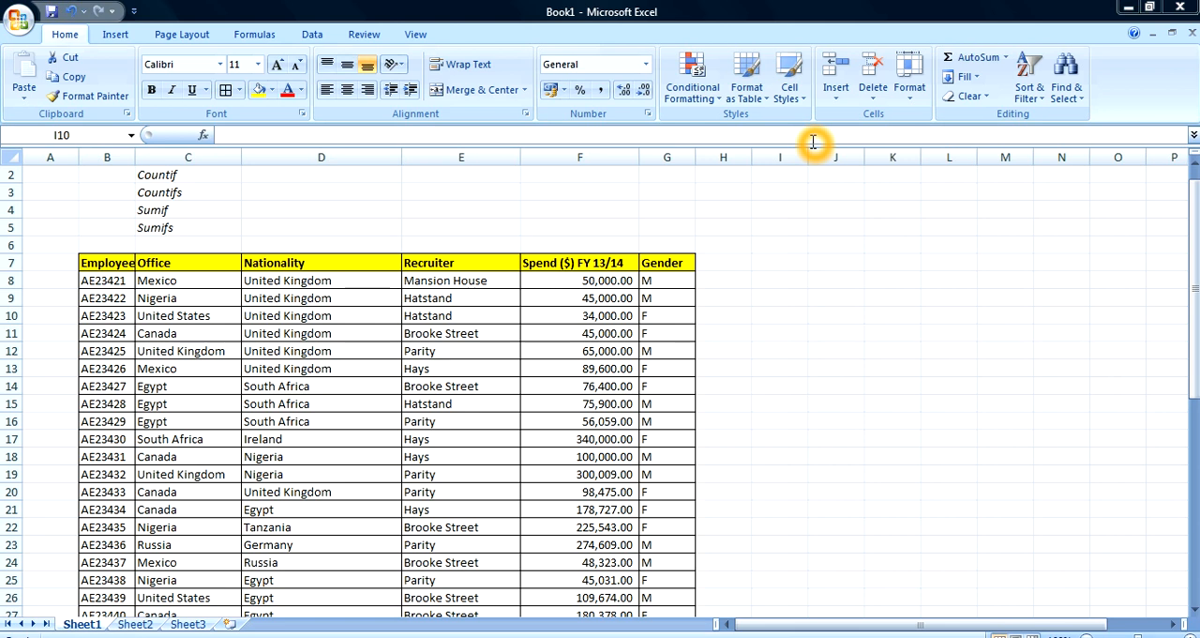
pyautogui.click(796, 247)
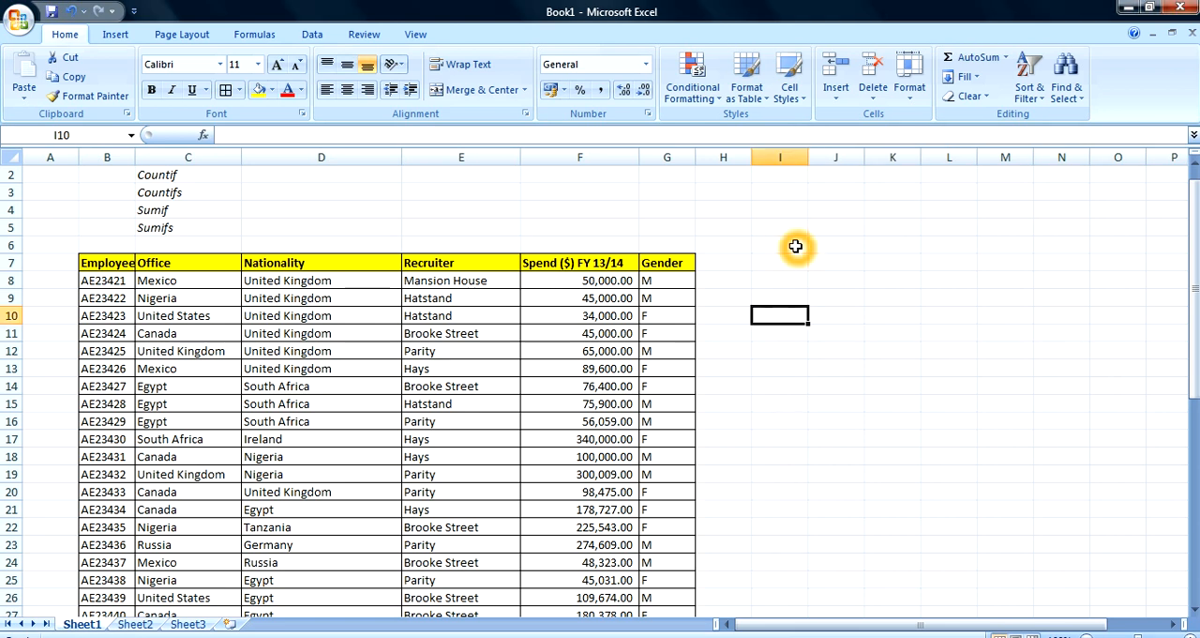
pyautogui.click(172, 263)
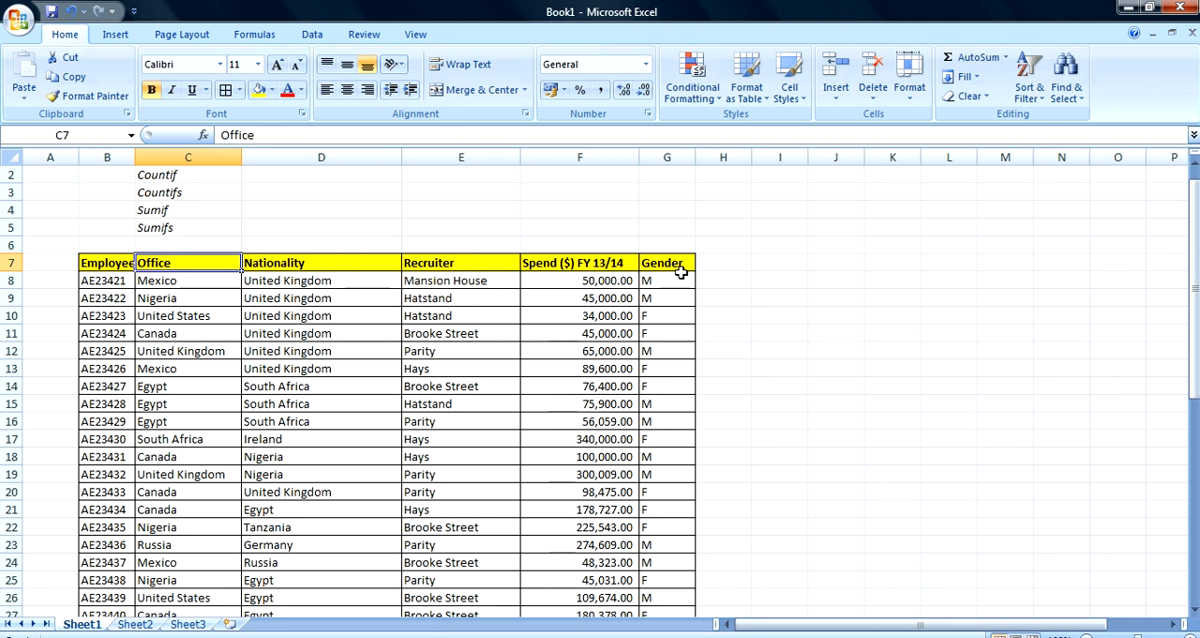
pyautogui.click(216, 264)
pyautogui.hotkey('alt', 'd')
pyautogui.press('f')
pyautogui.press('f')
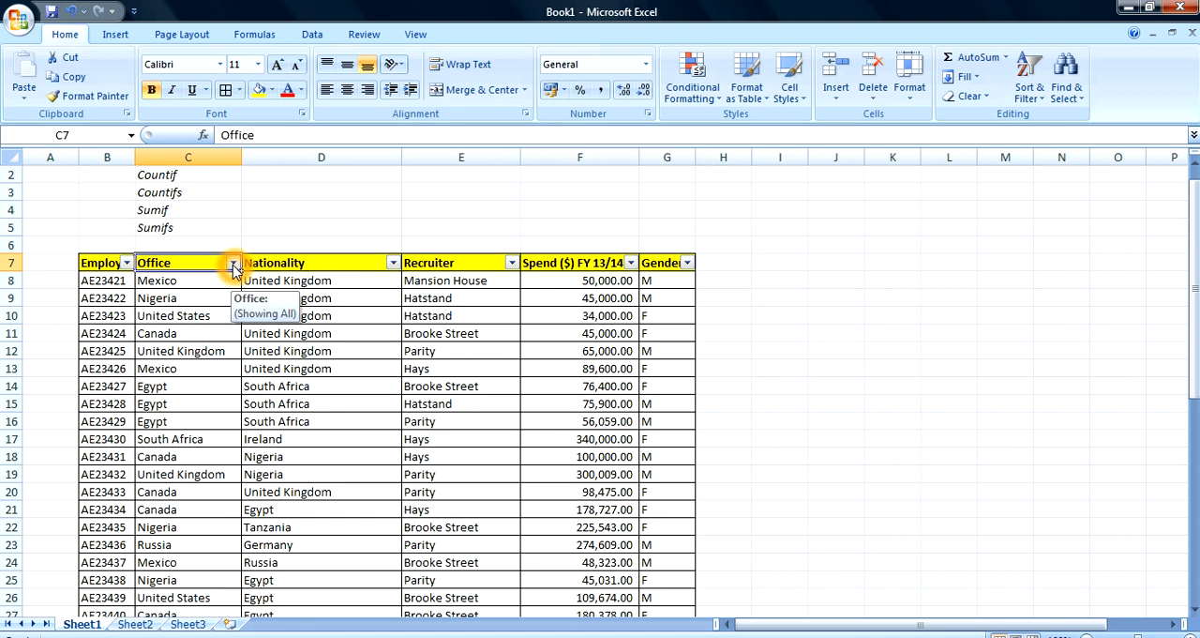
# Filter the Office column to show only Mexico
pyautogui.click(234, 265)
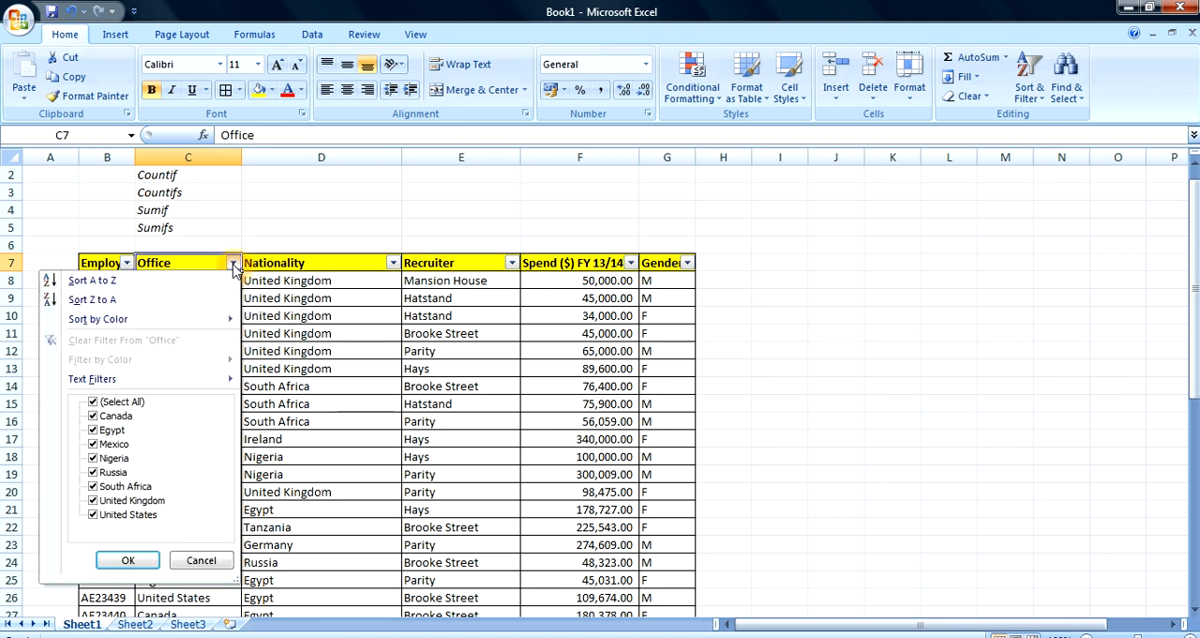
pyautogui.click(93, 402)
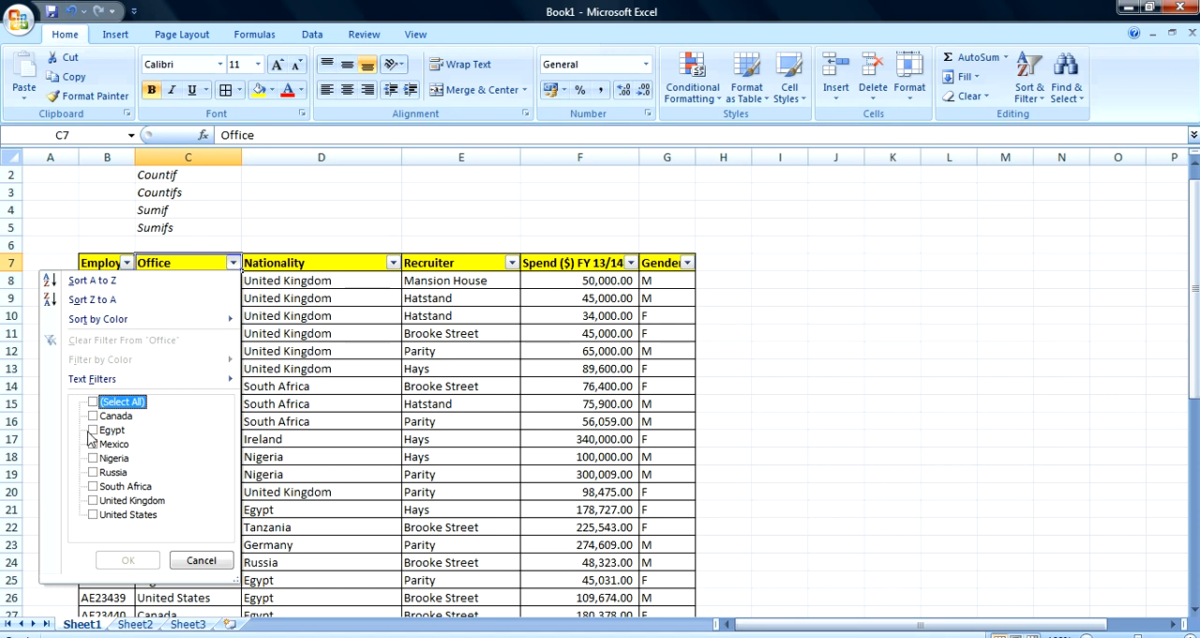
pyautogui.click(93, 444)
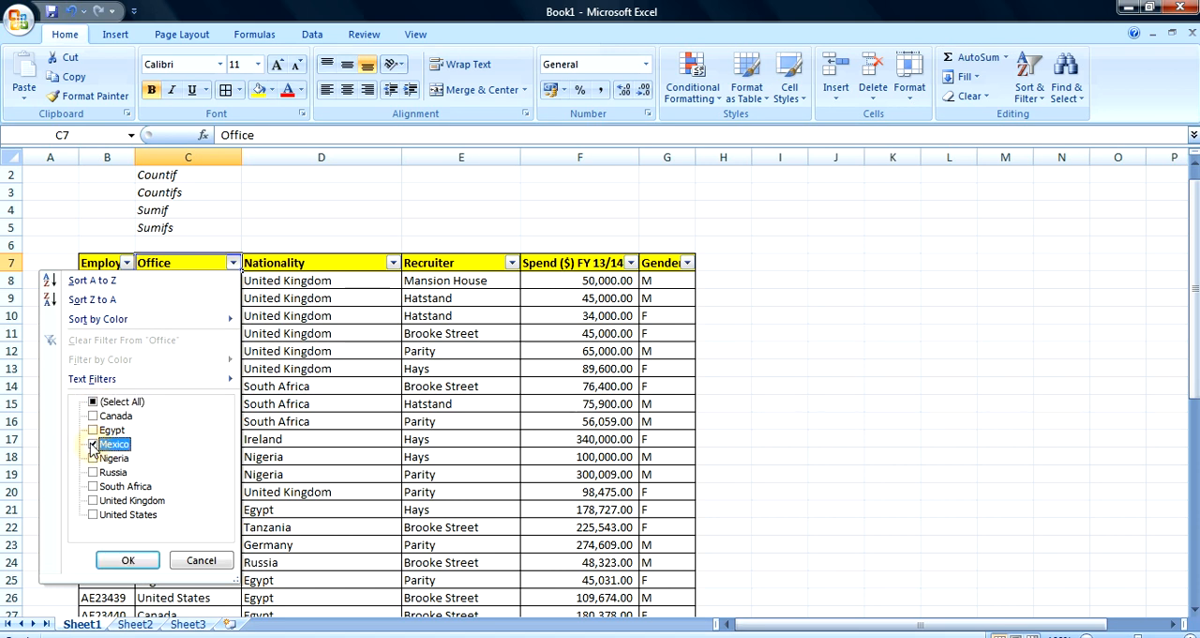
pyautogui.click(129, 559)
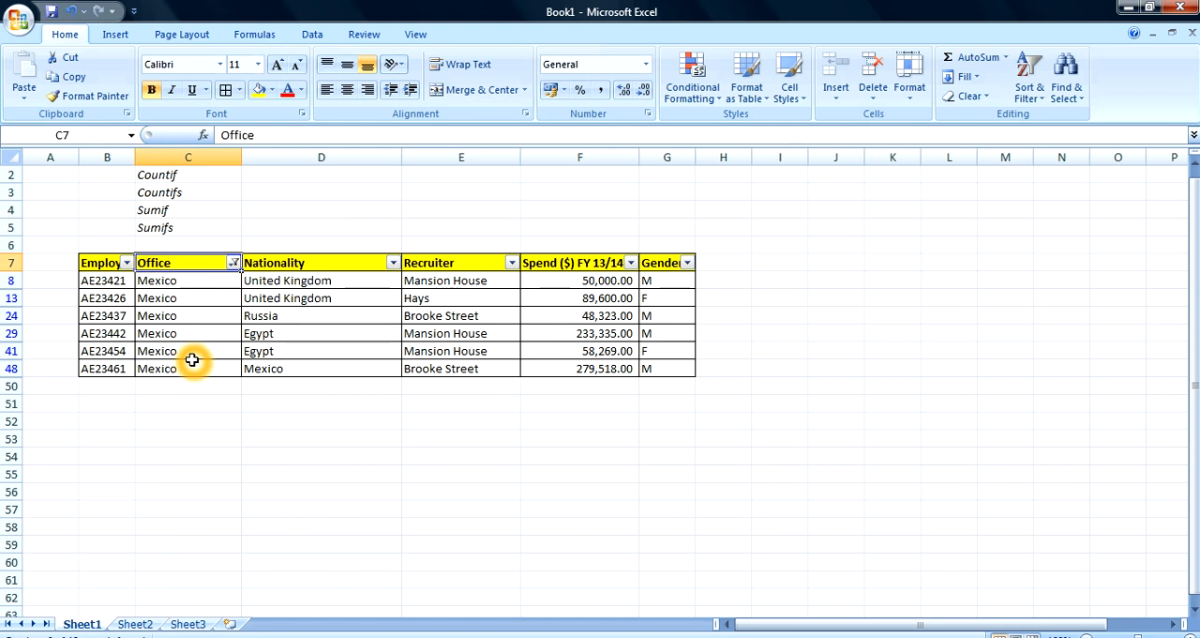
# Filter the Nationality column to show only Mexico as well
pyautogui.click(392, 263)
pyautogui.click(253, 401)
pyautogui.click(253, 430)
pyautogui.click(281, 558)
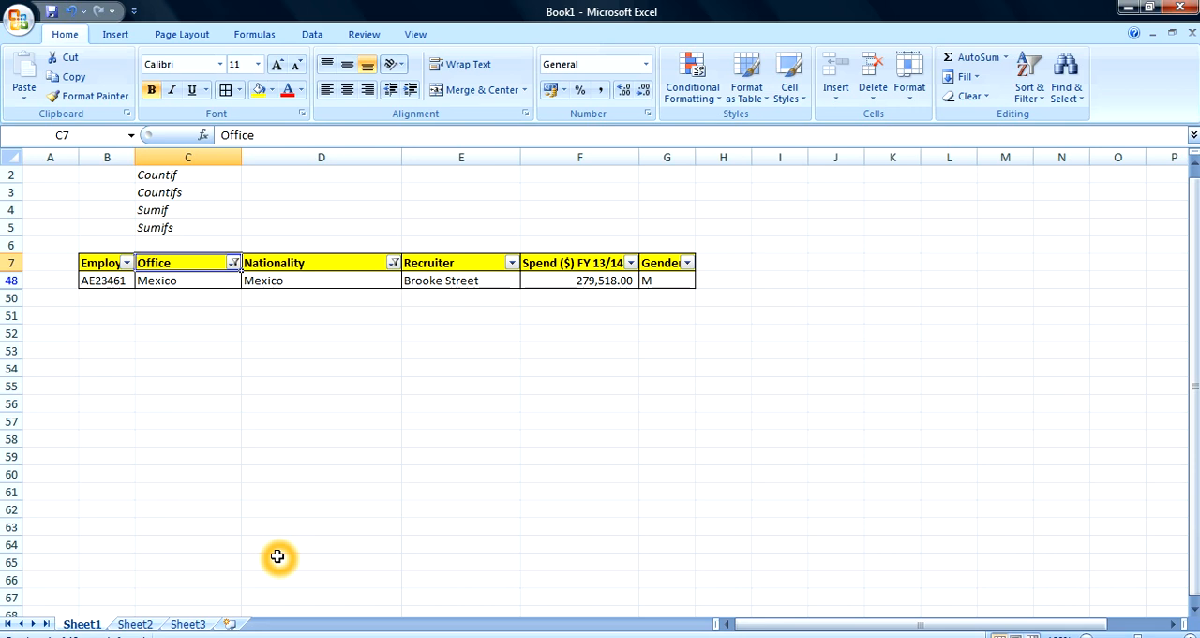
# Restore all values in the Office and Nationality filters so that every employee row is included
pyautogui.click(234, 267)
pyautogui.click(313, 225)
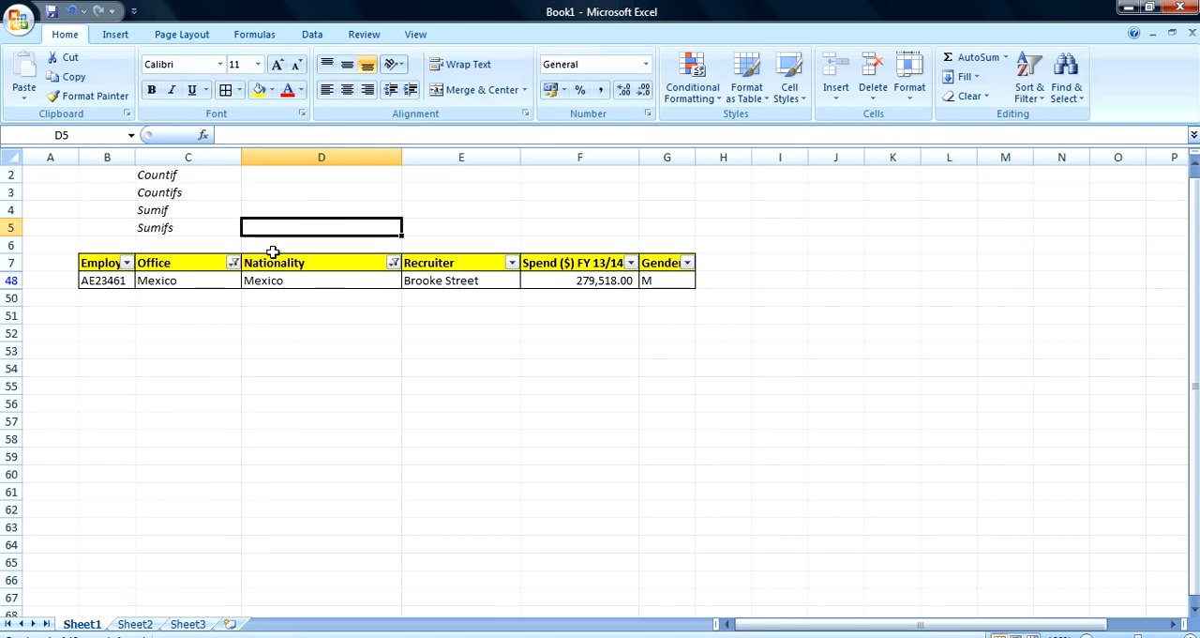
pyautogui.click(331, 226)
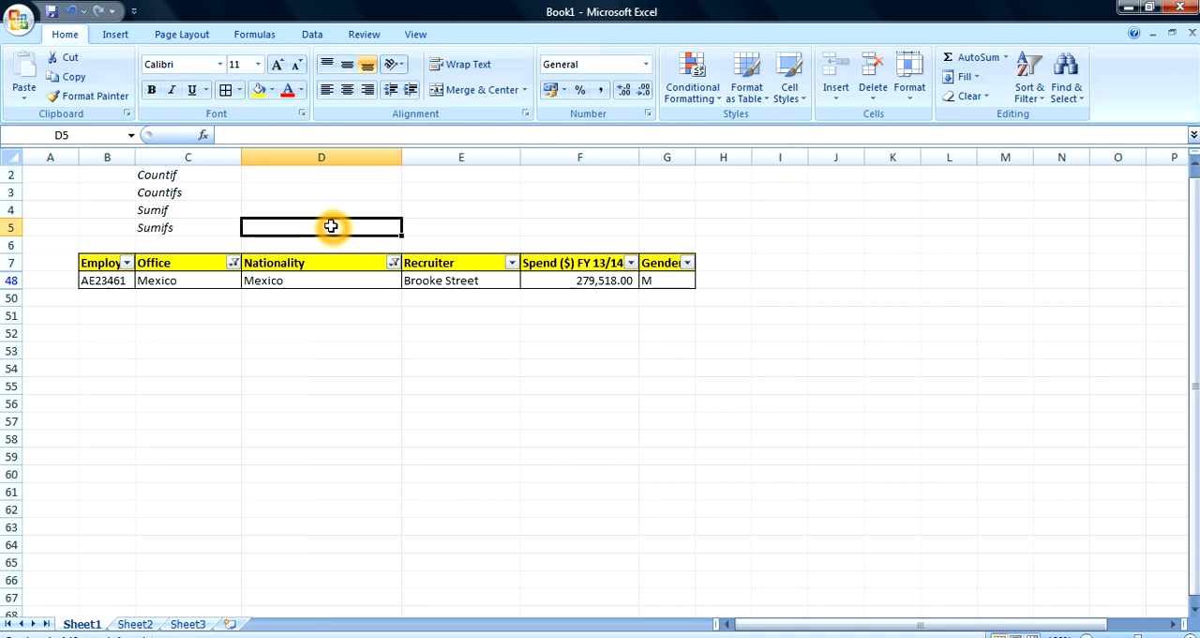
pyautogui.click(234, 263)
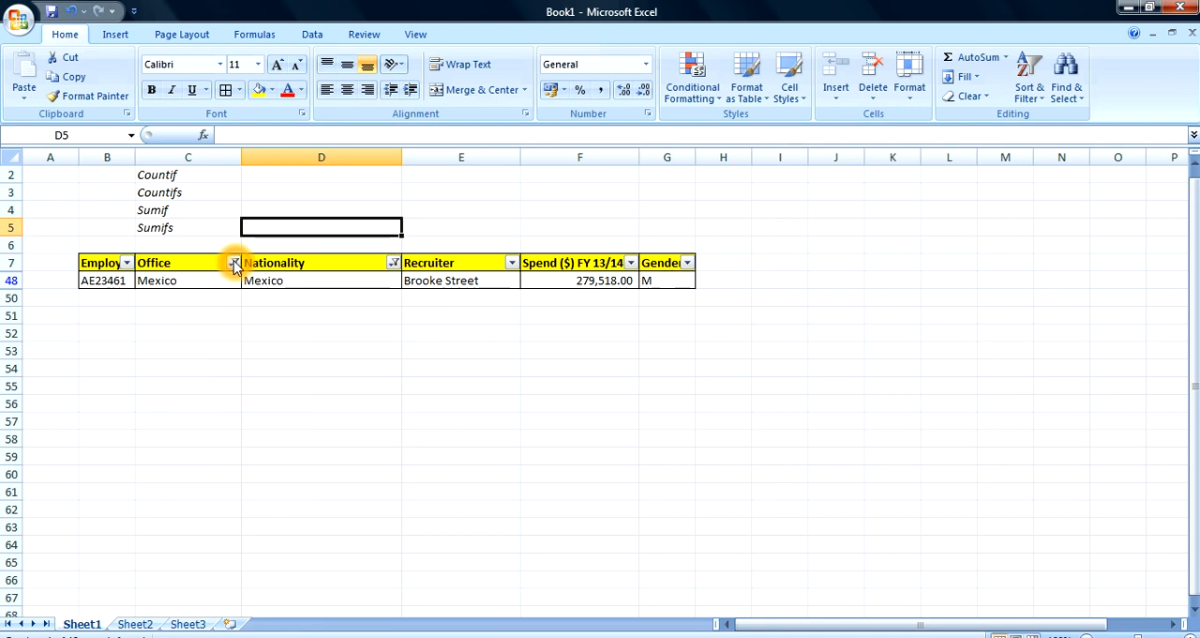
pyautogui.click(94, 401)
pyautogui.click(118, 560)
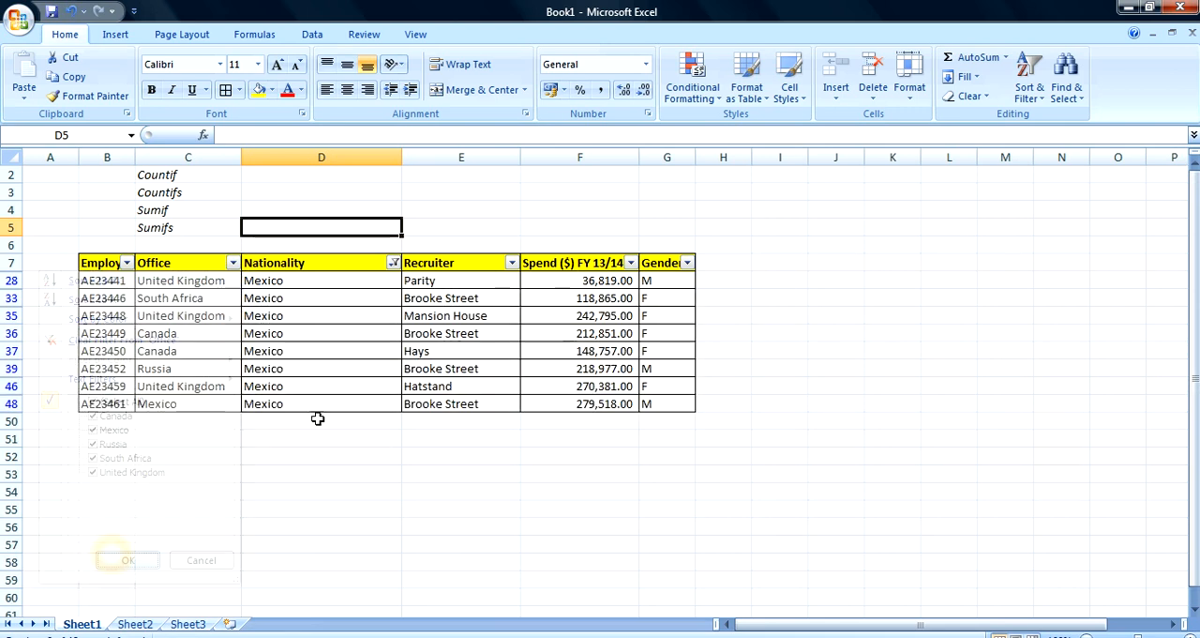
pyautogui.click(395, 264)
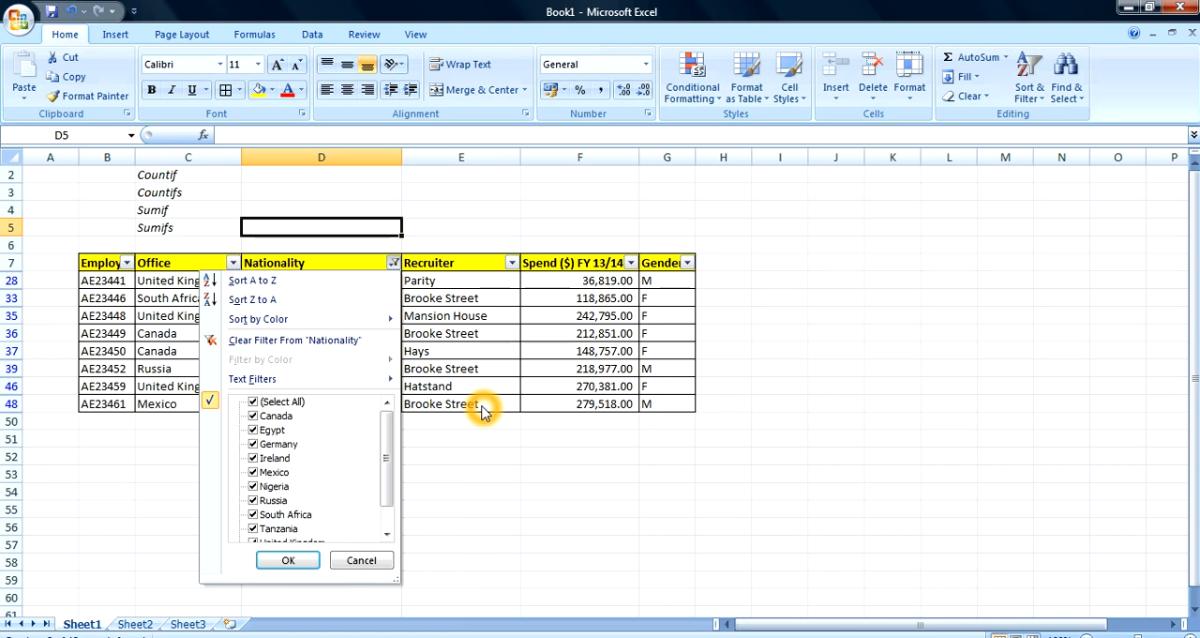
pyautogui.click(288, 560)
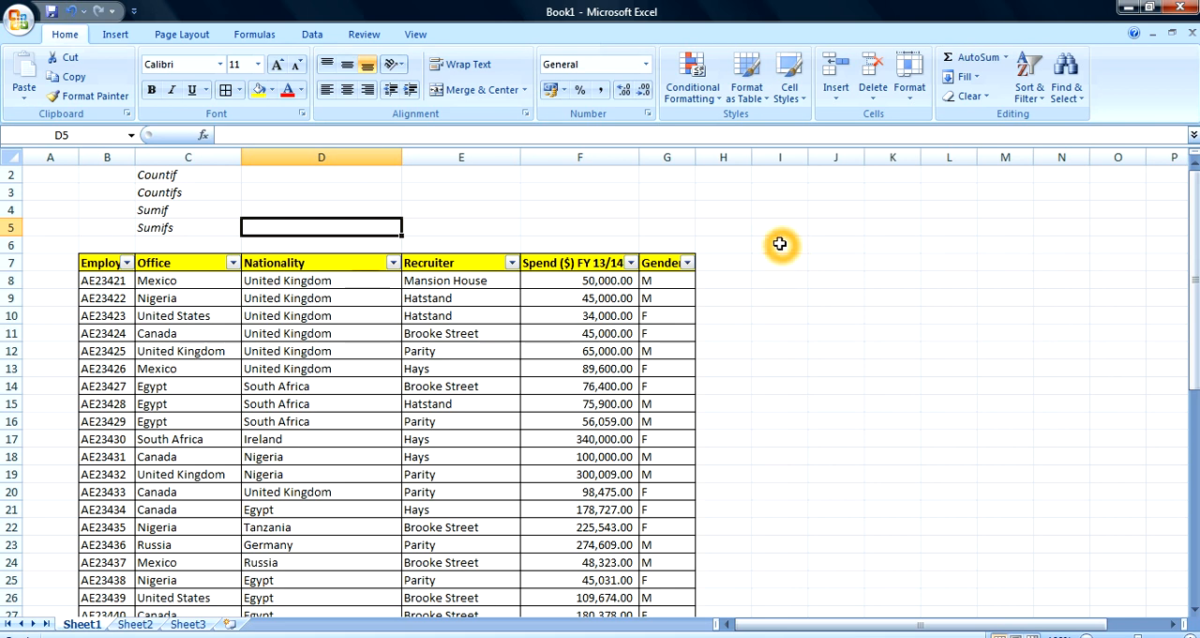
pyautogui.click(779, 243)
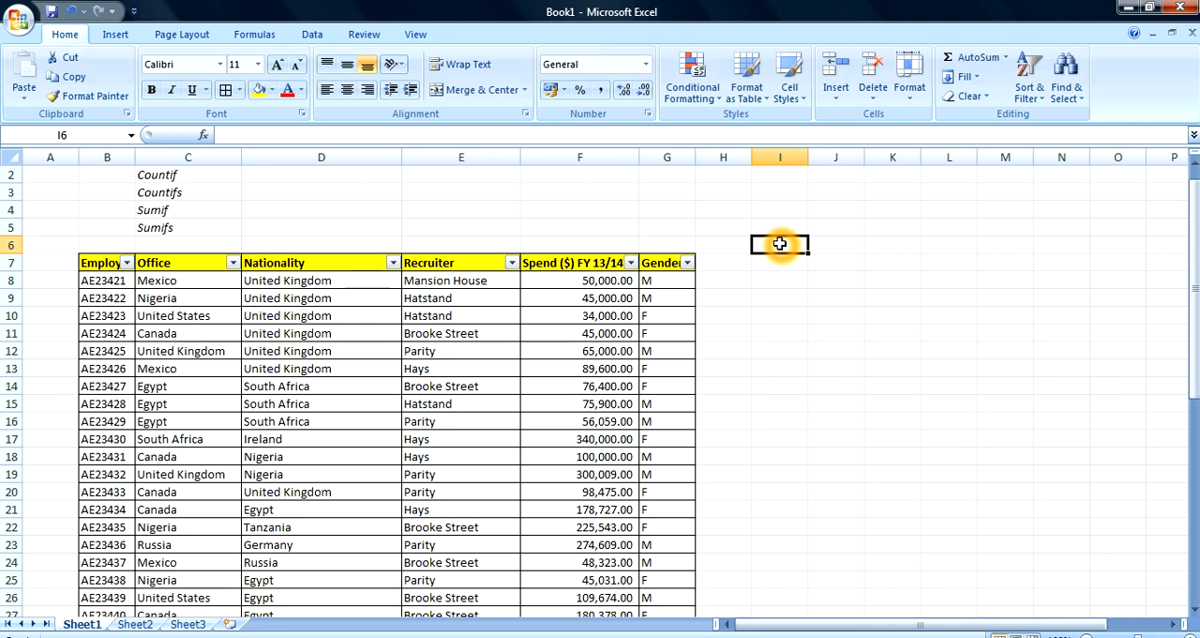
pyautogui.write('Mex')
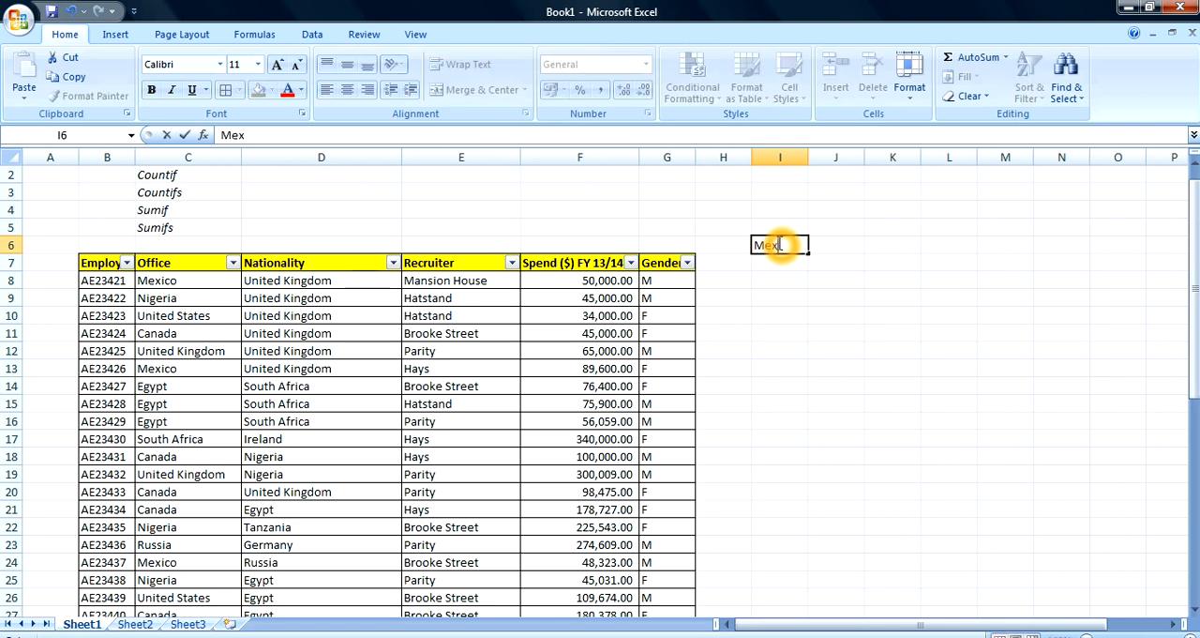
pyautogui.write('ico')
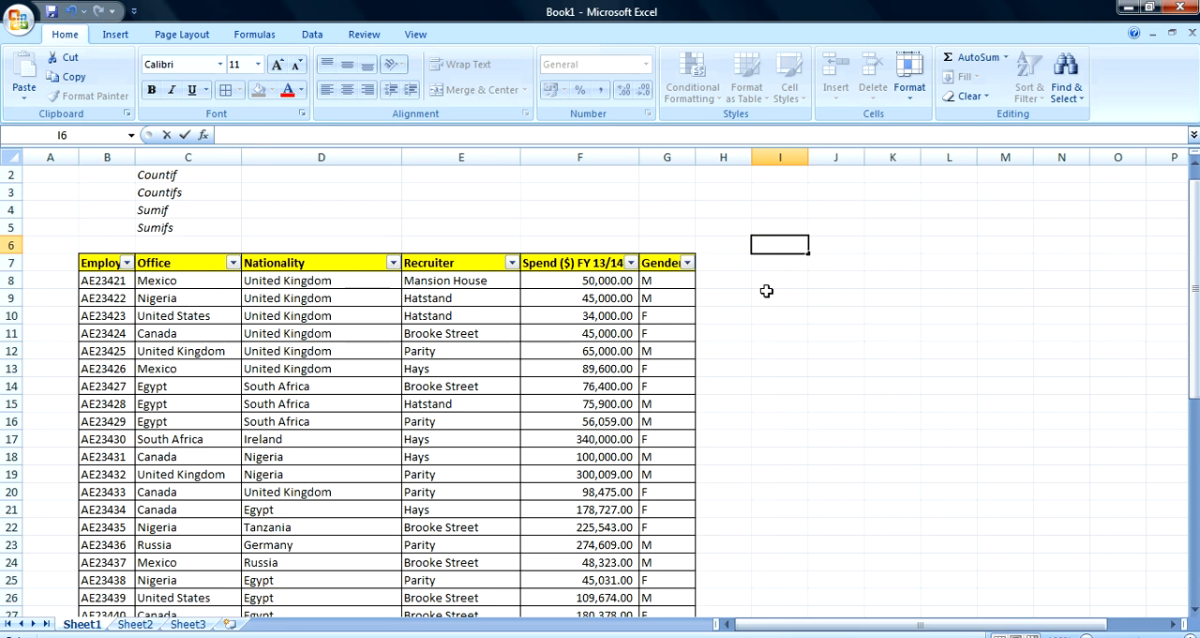
# Enter =COUNTIF($C$8:$C$49,"Mexico") in cell F3 to count the Mexico entries in the Office column
pyautogui.click(591, 192)
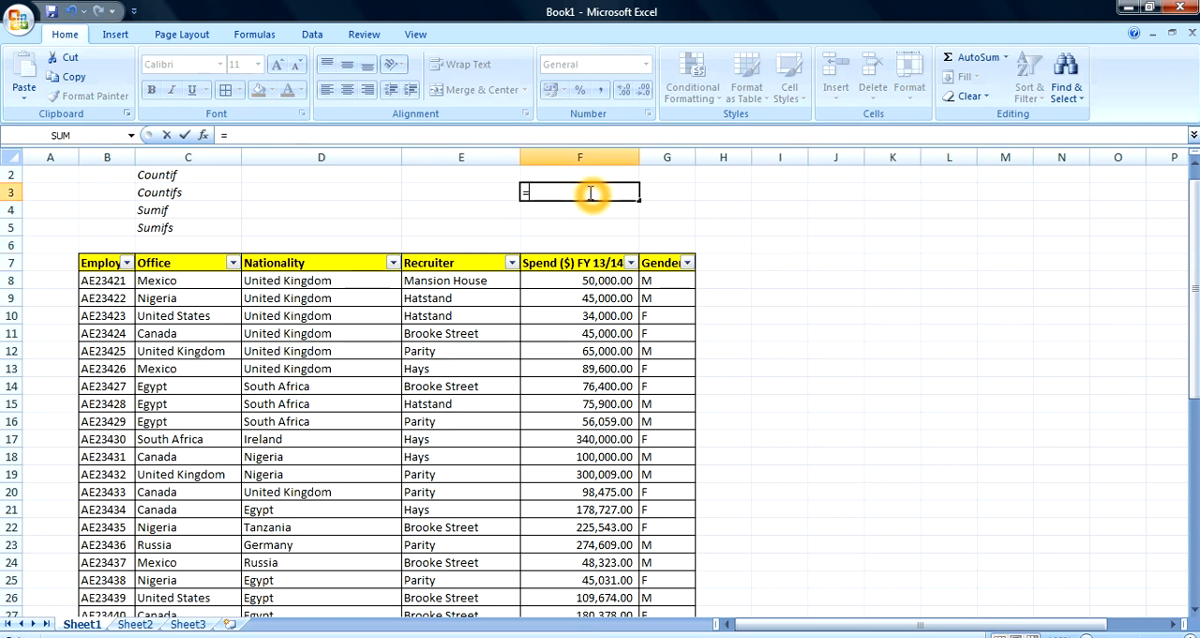
pyautogui.write('=coun')
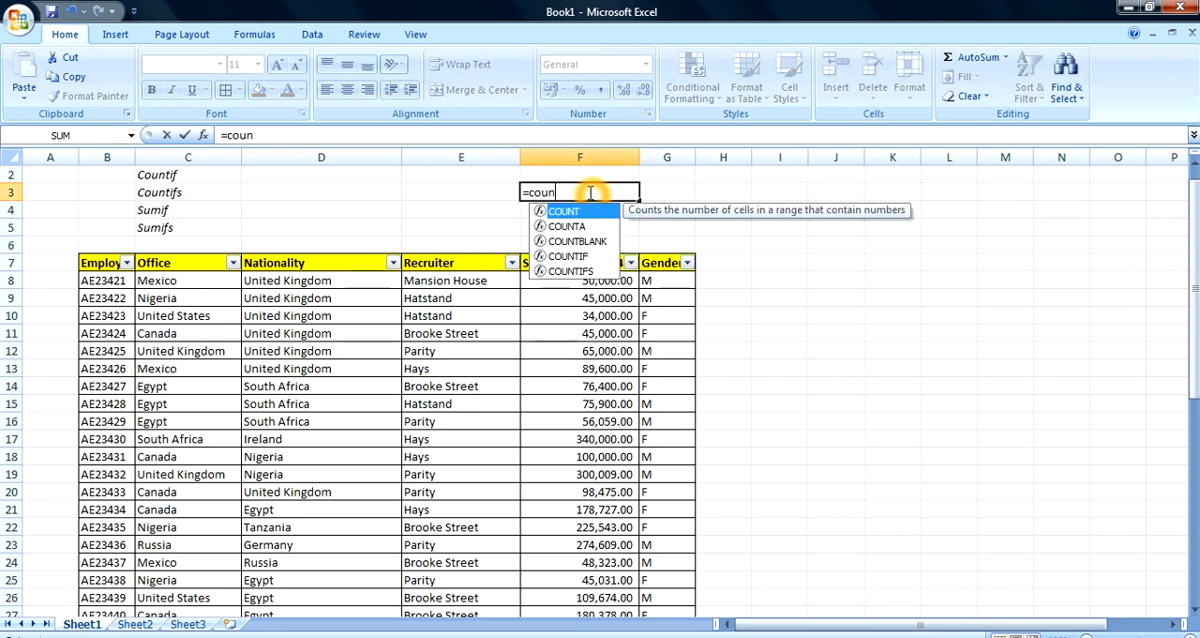
pyautogui.write('tif(')
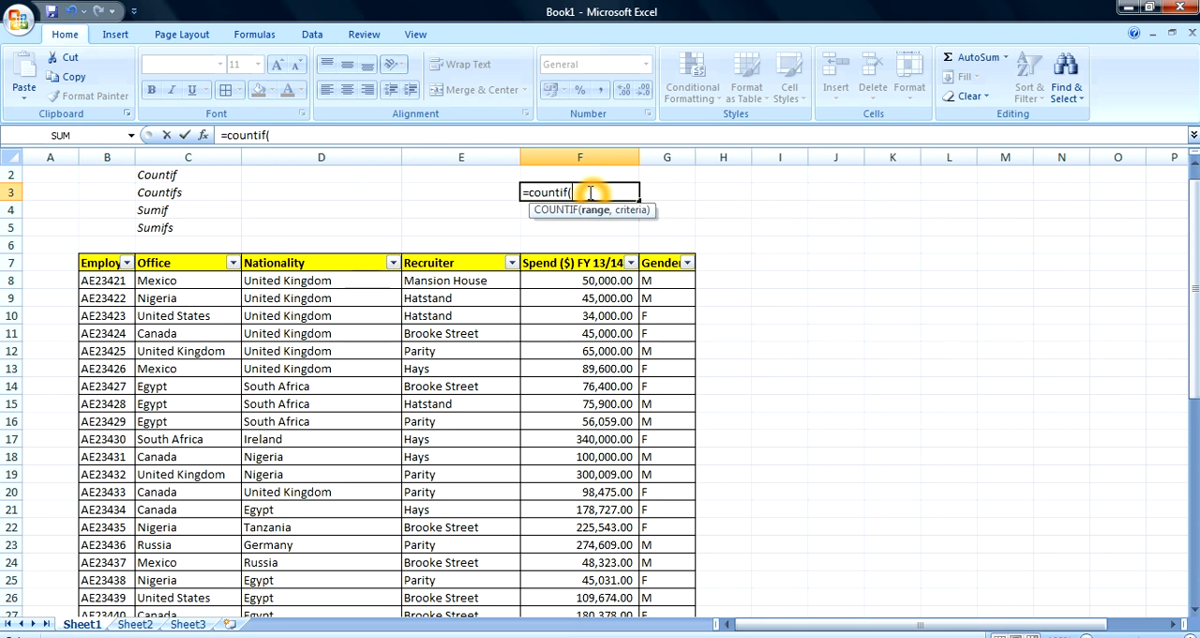
pyautogui.click(185, 281)
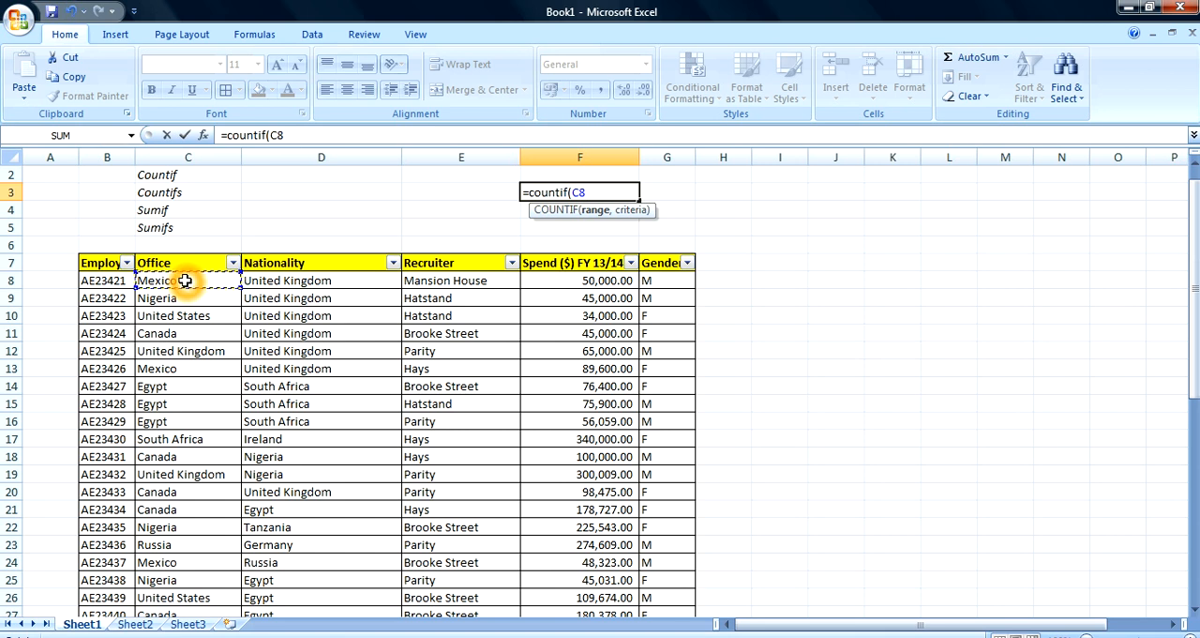
pyautogui.hotkey('ctrl', 'shift', 'Down')
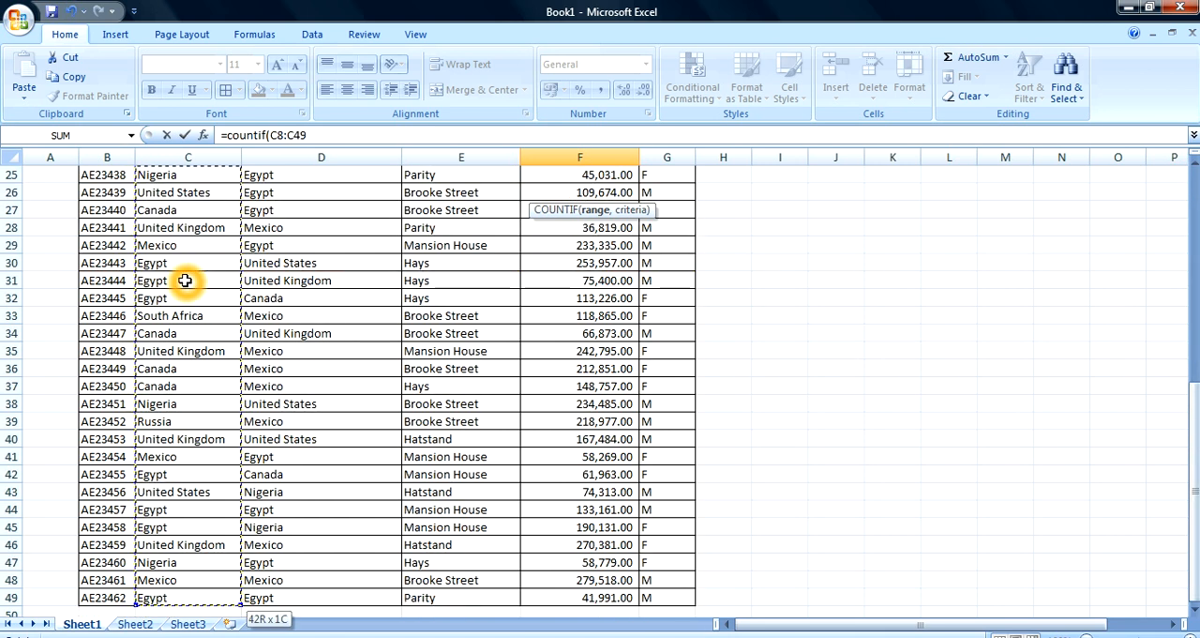
pyautogui.press('F4')
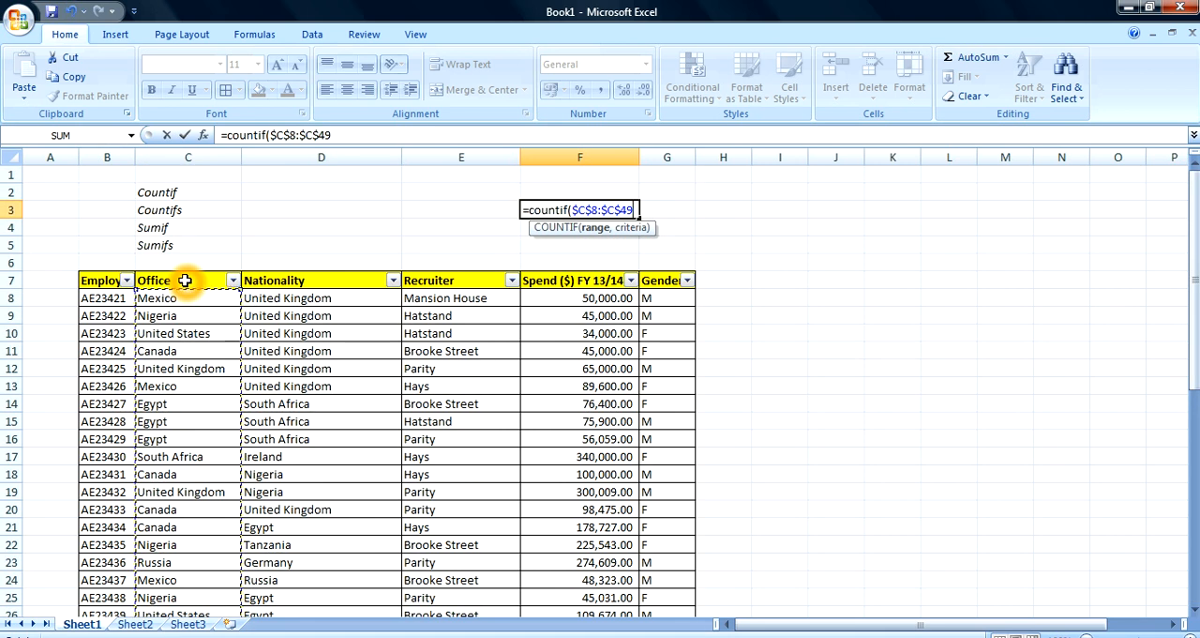
pyautogui.write(',')
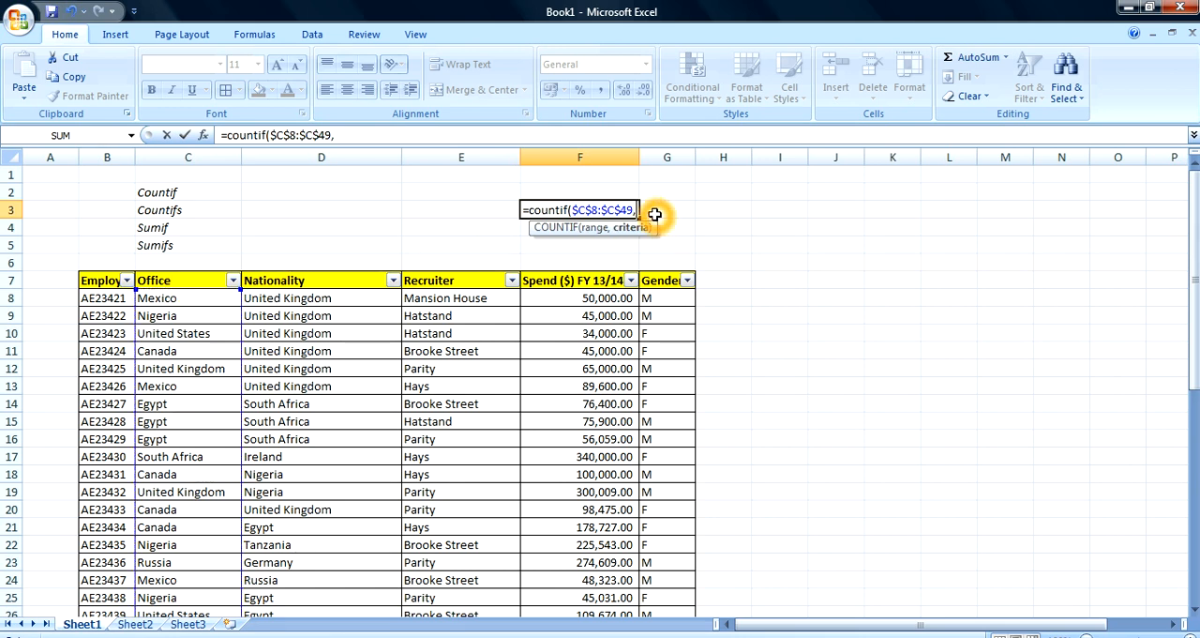
pyautogui.write('"Mexico')
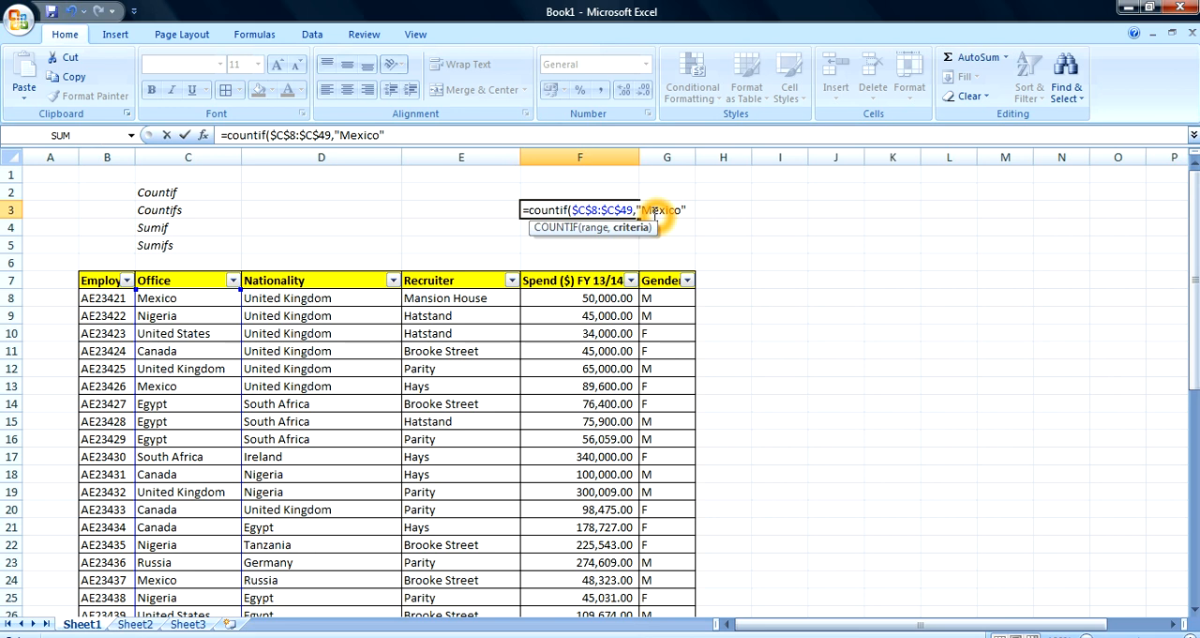
pyautogui.press('Return')
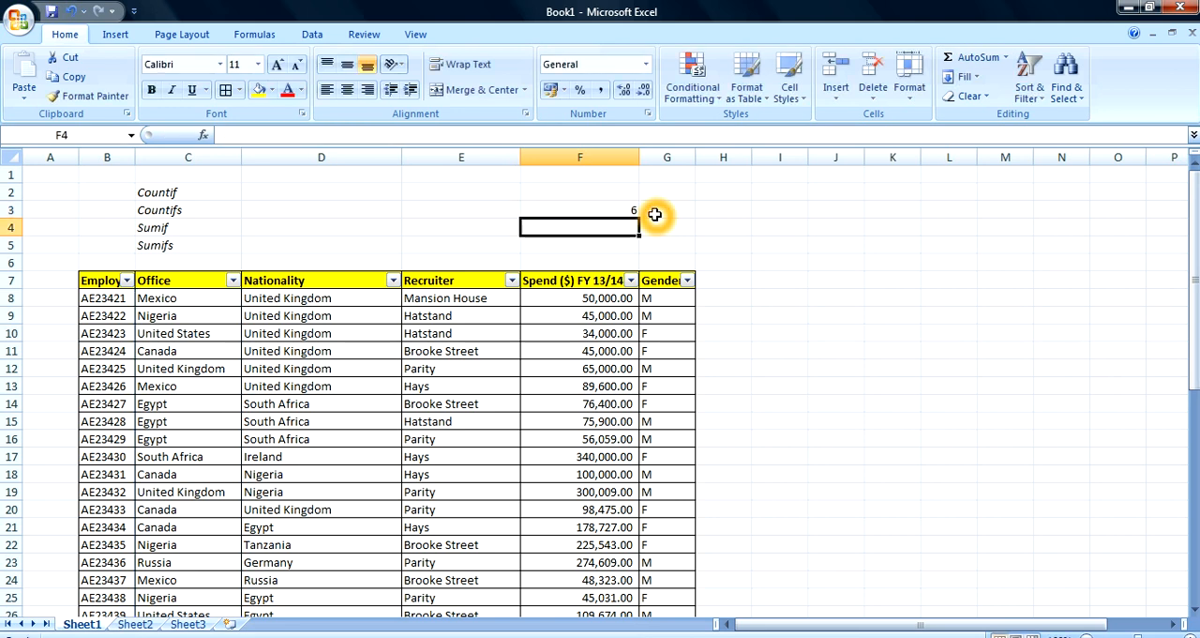
# Change the function in cell F3's formula from COUNTIF to COUNTIFS
pyautogui.click(622, 222)
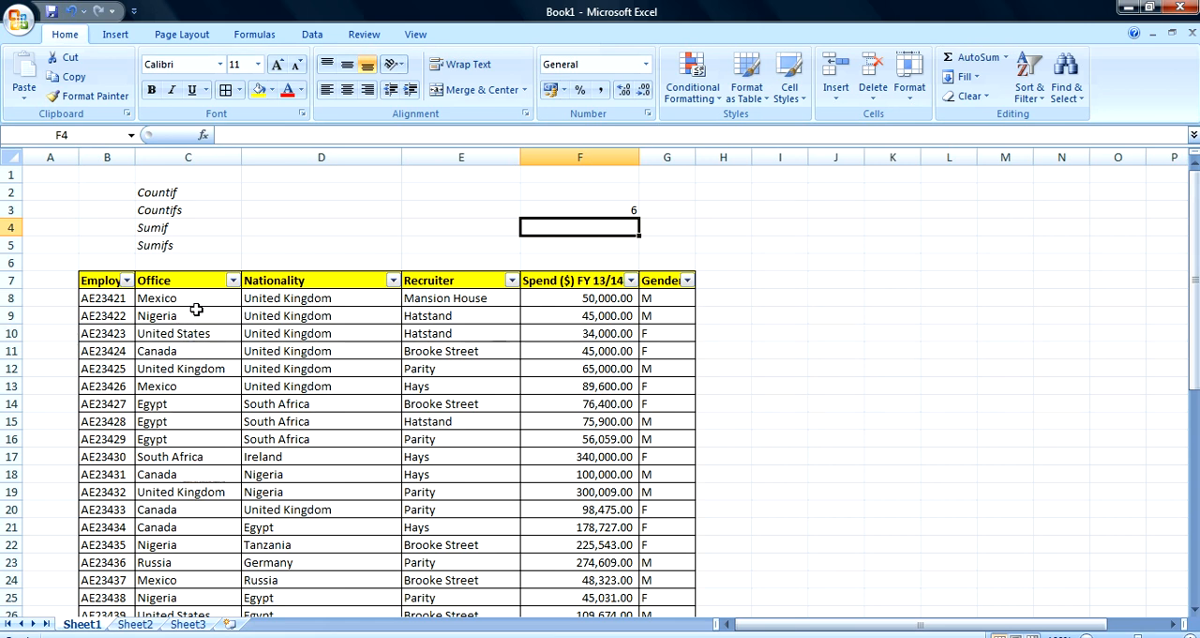
pyautogui.click(597, 211)
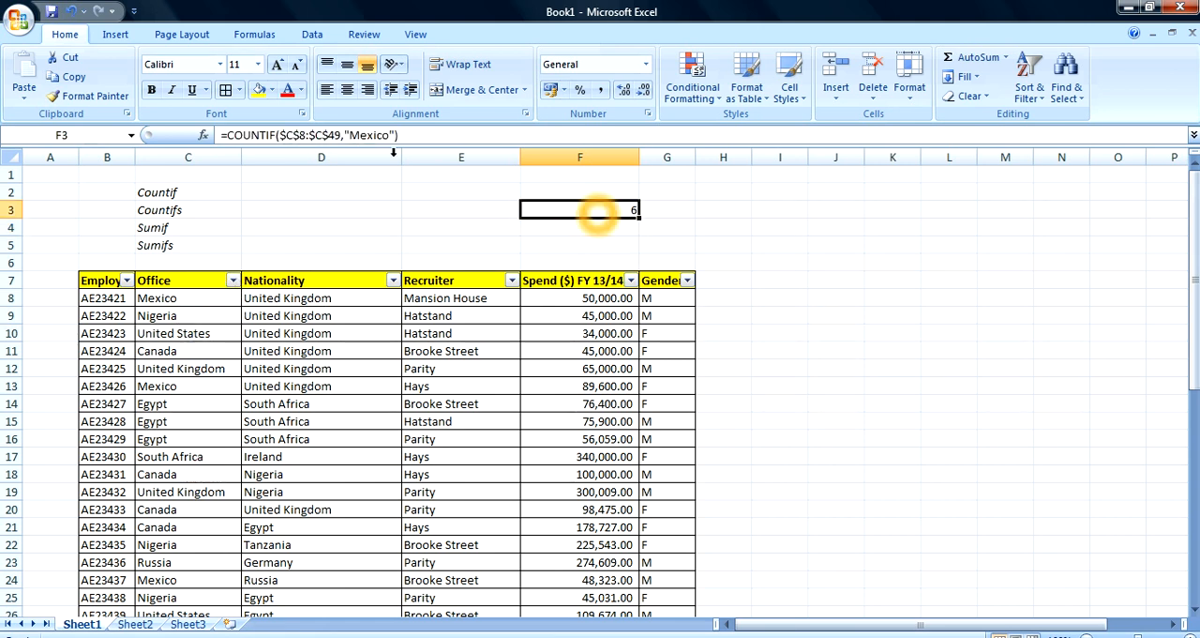
pyautogui.click(276, 134)
pyautogui.write('s')
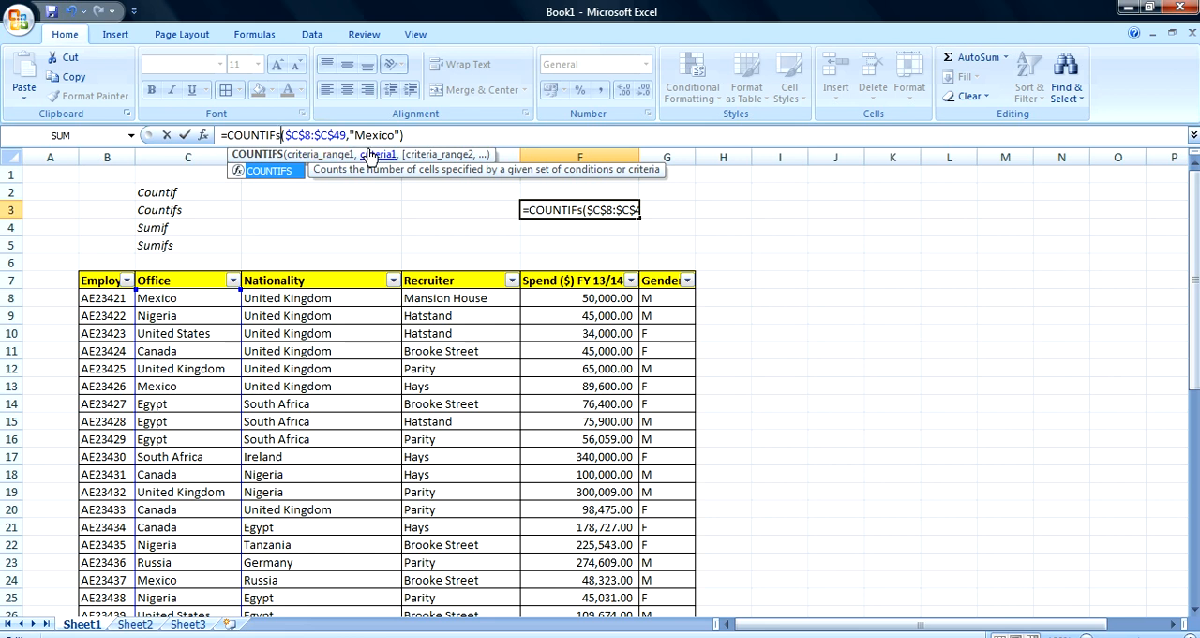
pyautogui.click(428, 155)
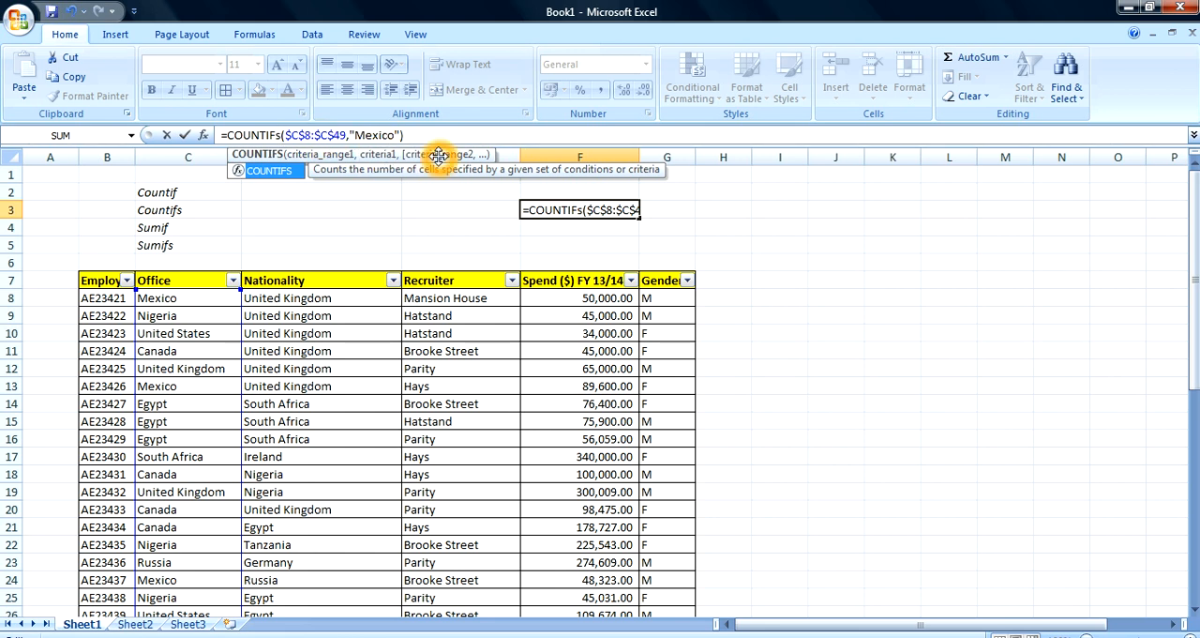
# Add the Nationality range $D$8:$D$49 with the criterion "Mexico" as the second condition of the COUNTIFS formula in F3
pyautogui.click(401, 135)
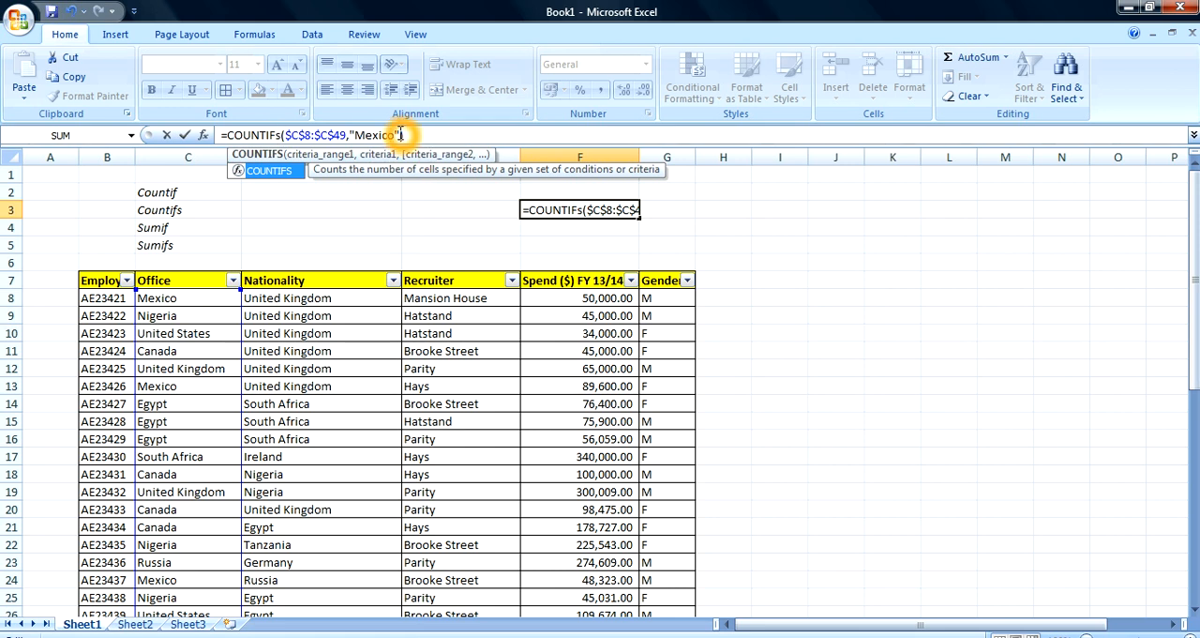
pyautogui.write(',')
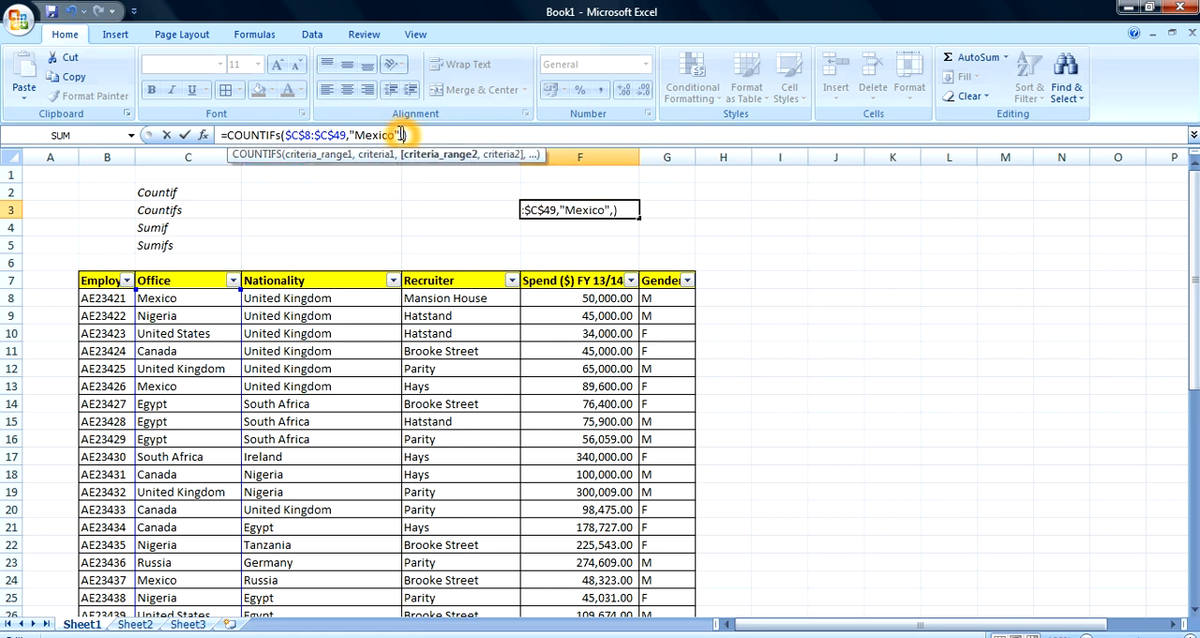
pyautogui.click(329, 297)
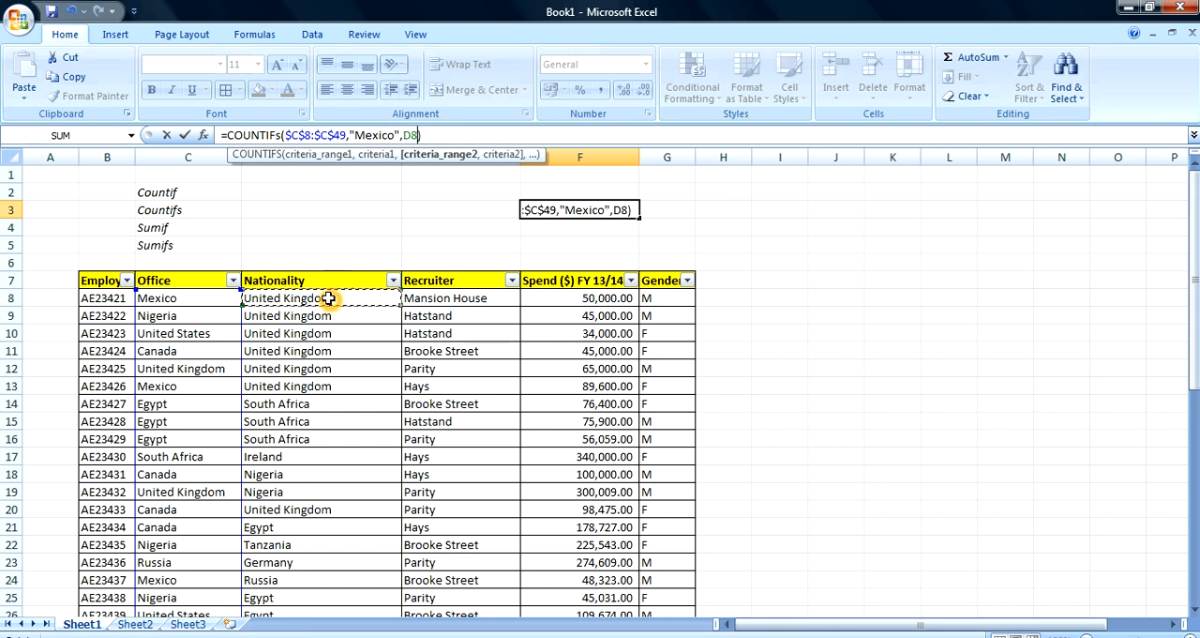
pyautogui.hotkey('ctrl', 'shift', 'Down')
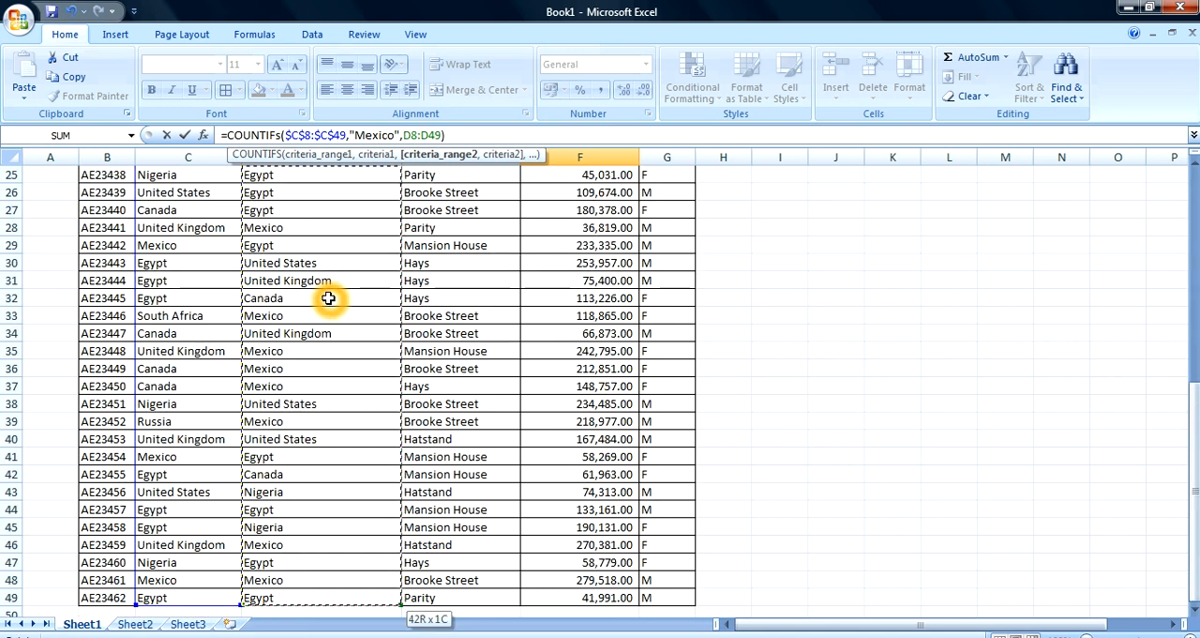
pyautogui.press('F4')
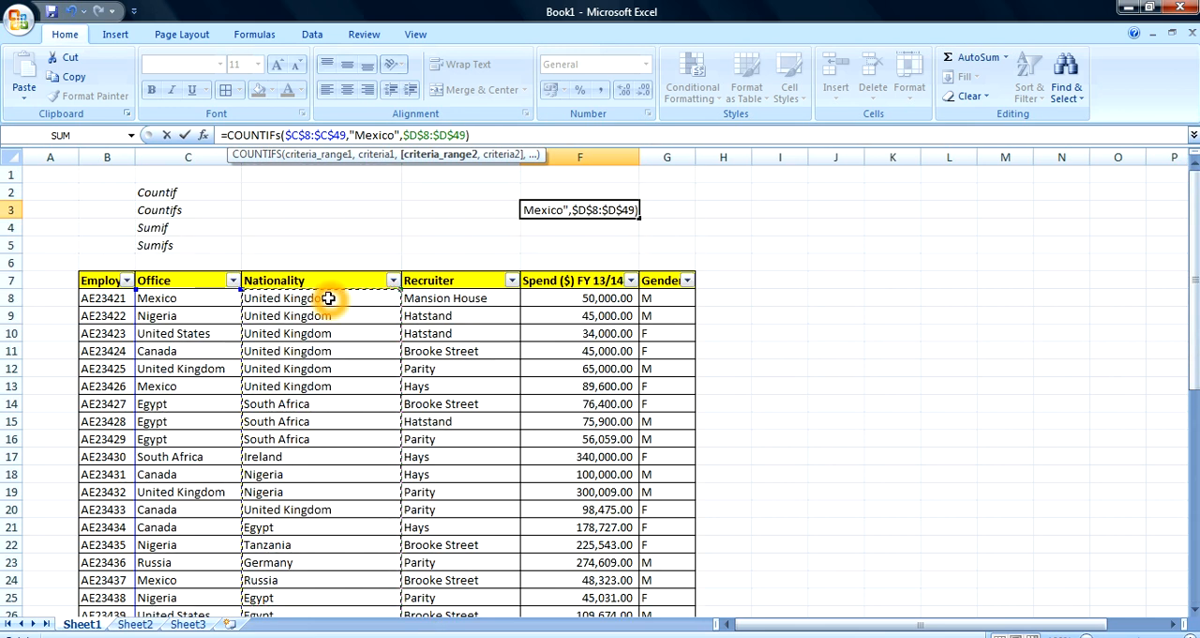
pyautogui.write(',')
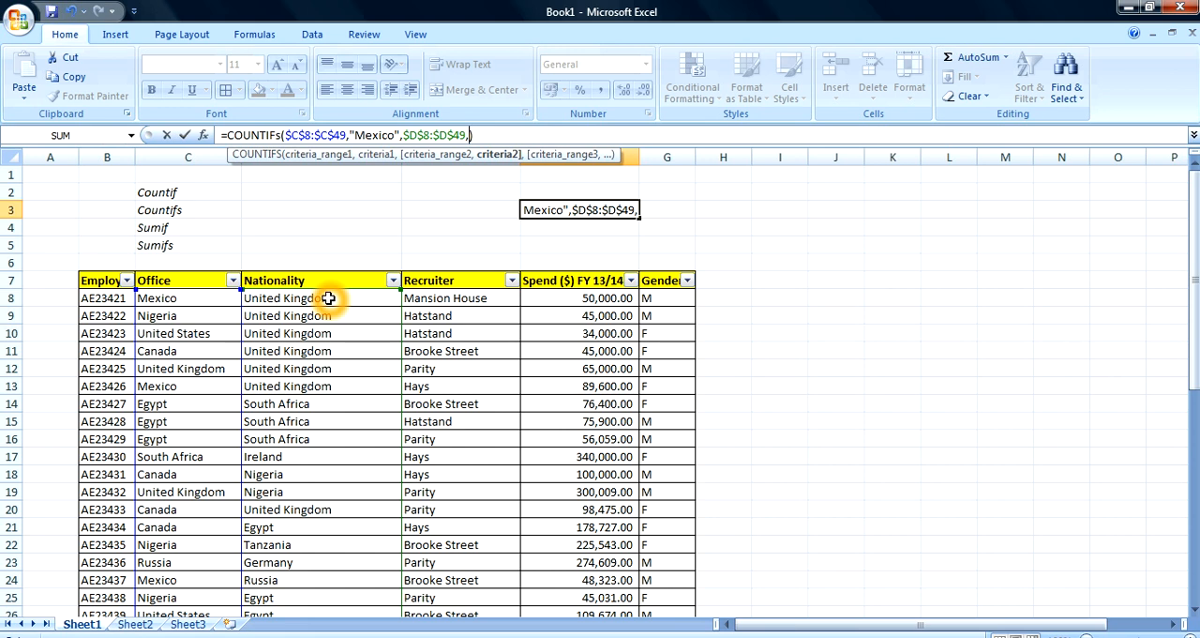
pyautogui.write('"')
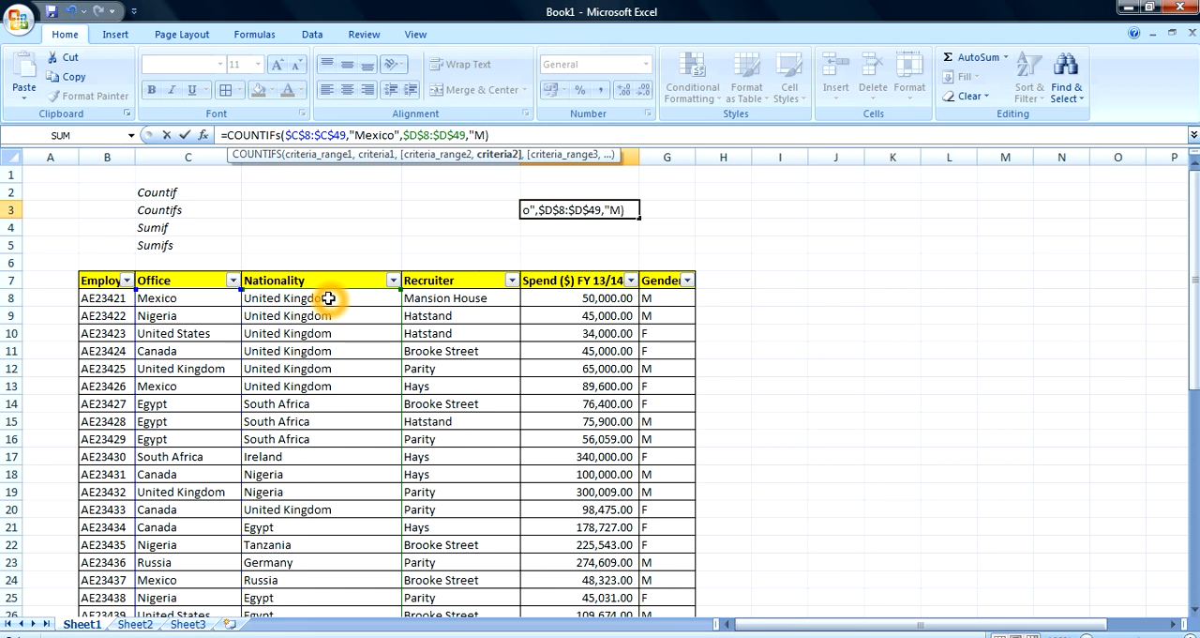
pyautogui.write('Mexico"')
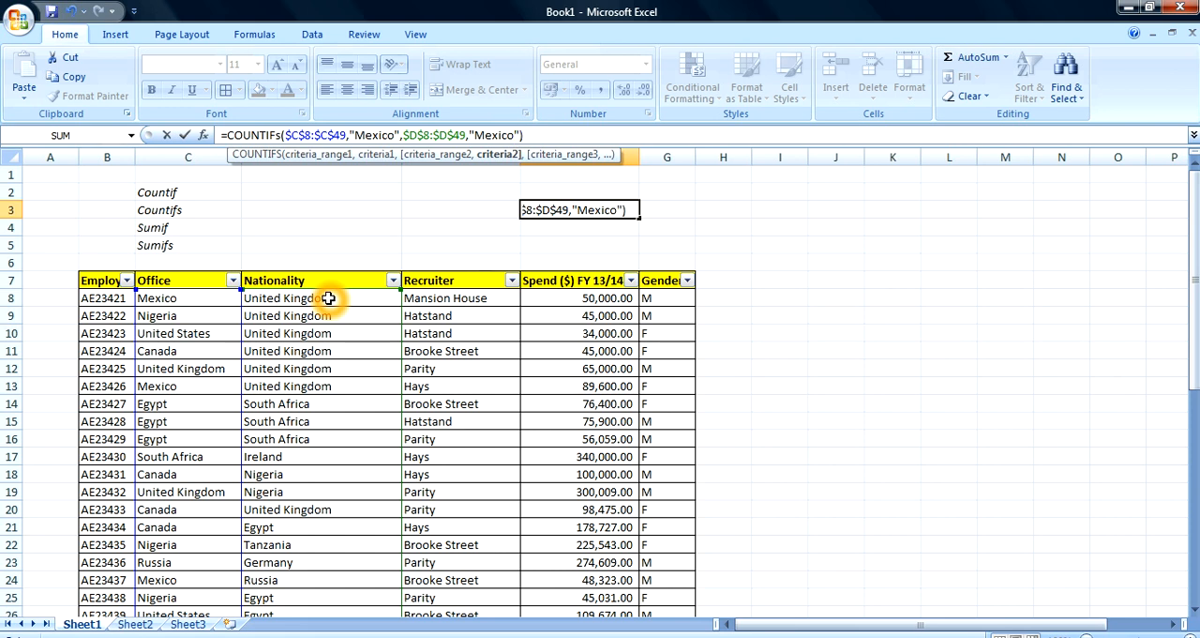
pyautogui.press('Return')
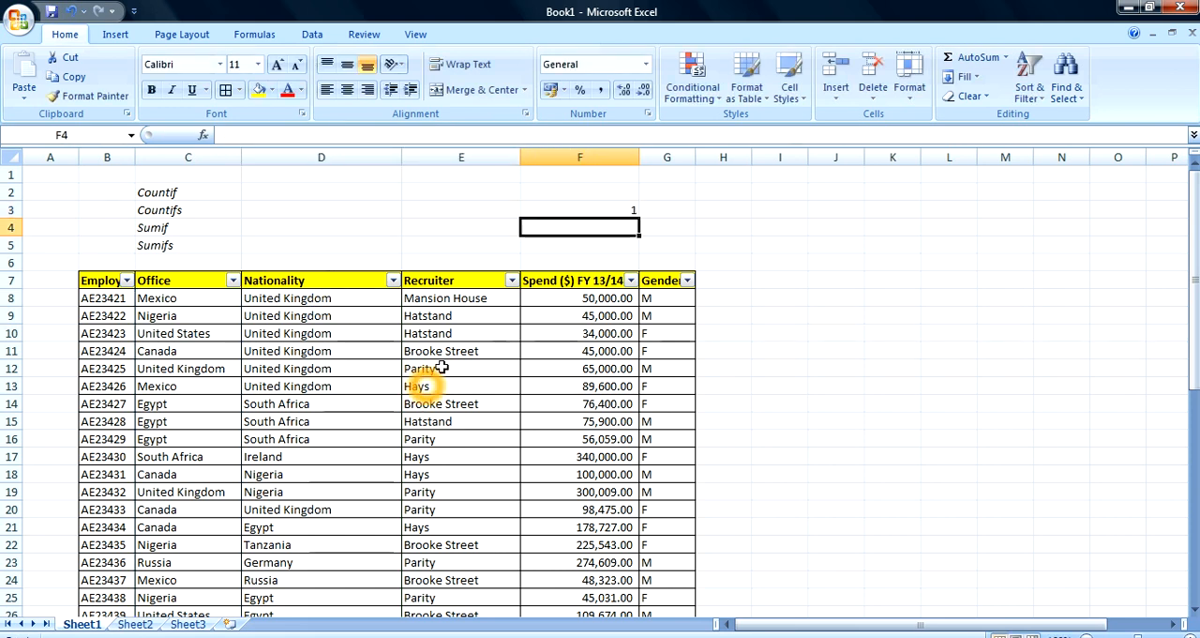
# Enter Mexico in cell E3 and the heading Office above it in E2
pyautogui.click(606, 209)
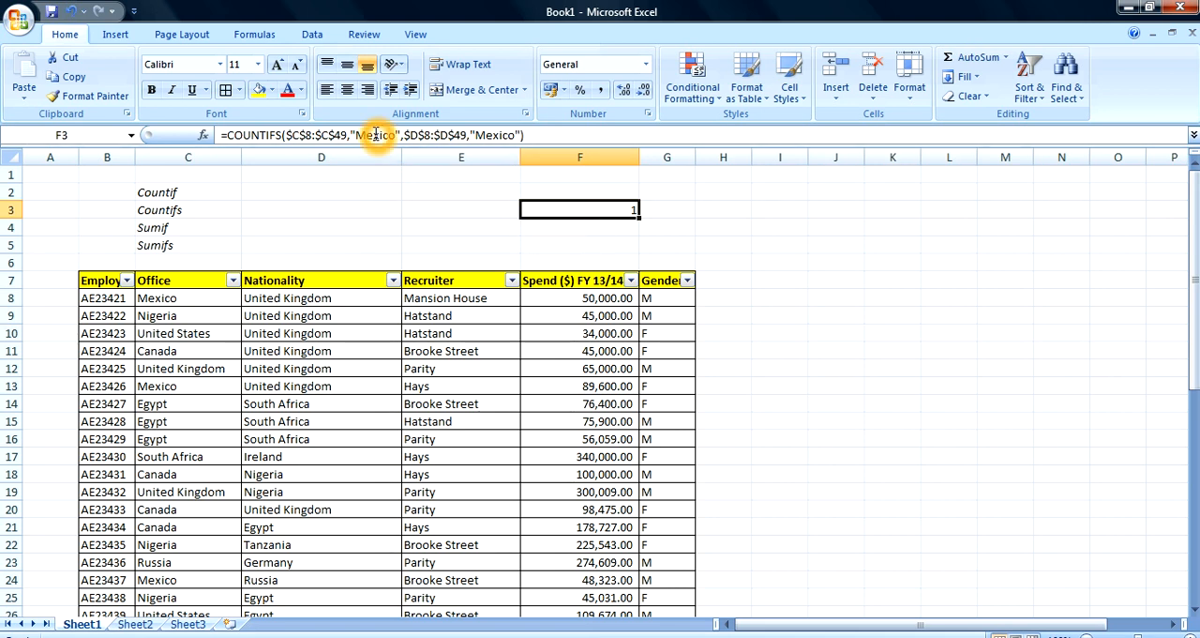
pyautogui.click(434, 210)
pyautogui.write('Mexico')
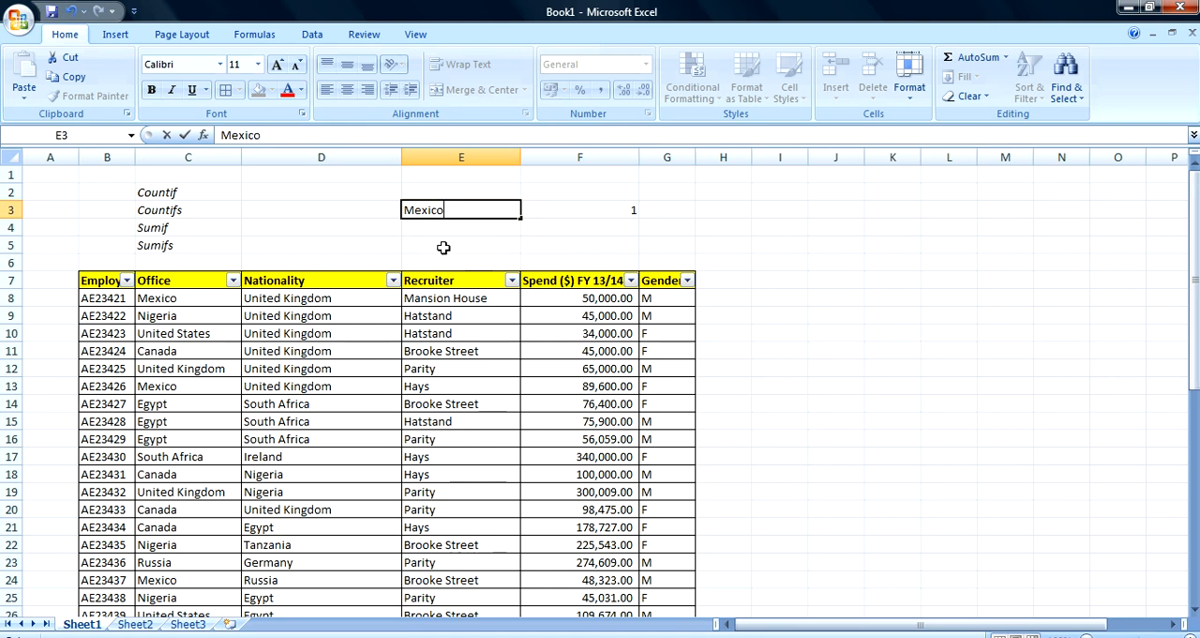
pyautogui.click(489, 211)
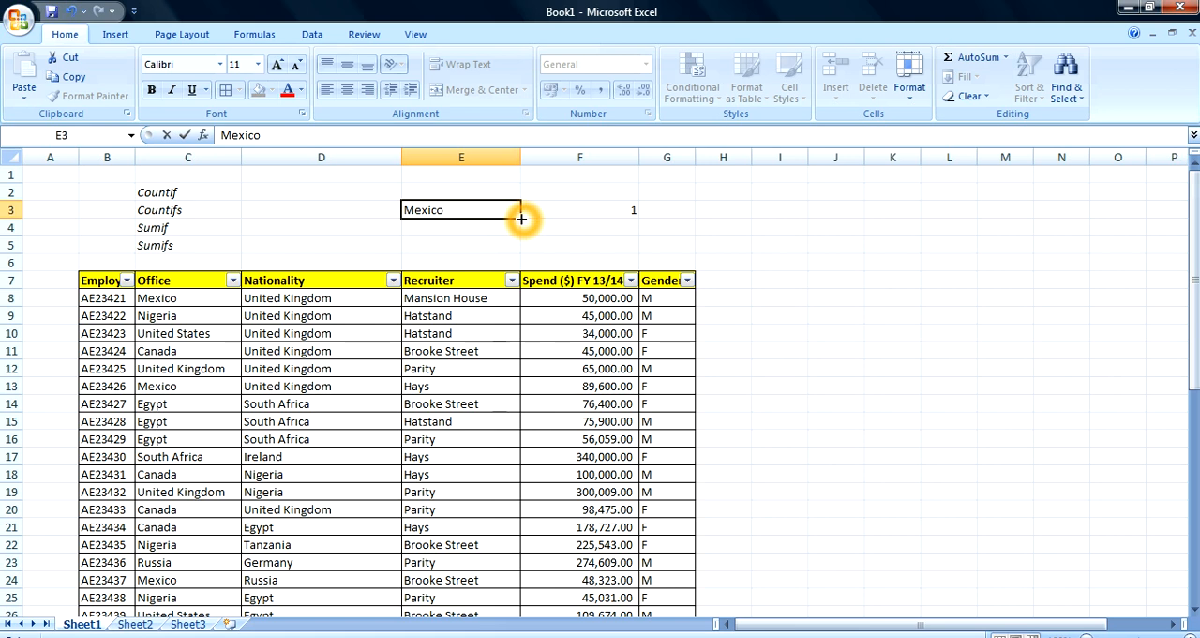
pyautogui.click(498, 244)
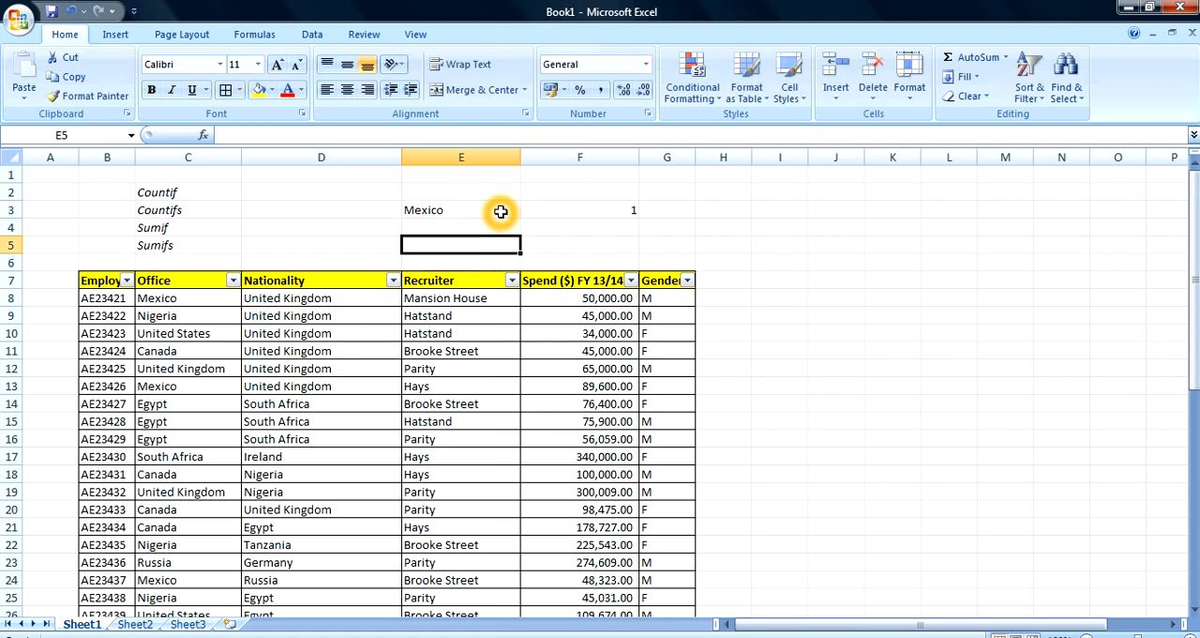
pyautogui.click(458, 209)
pyautogui.click(454, 194)
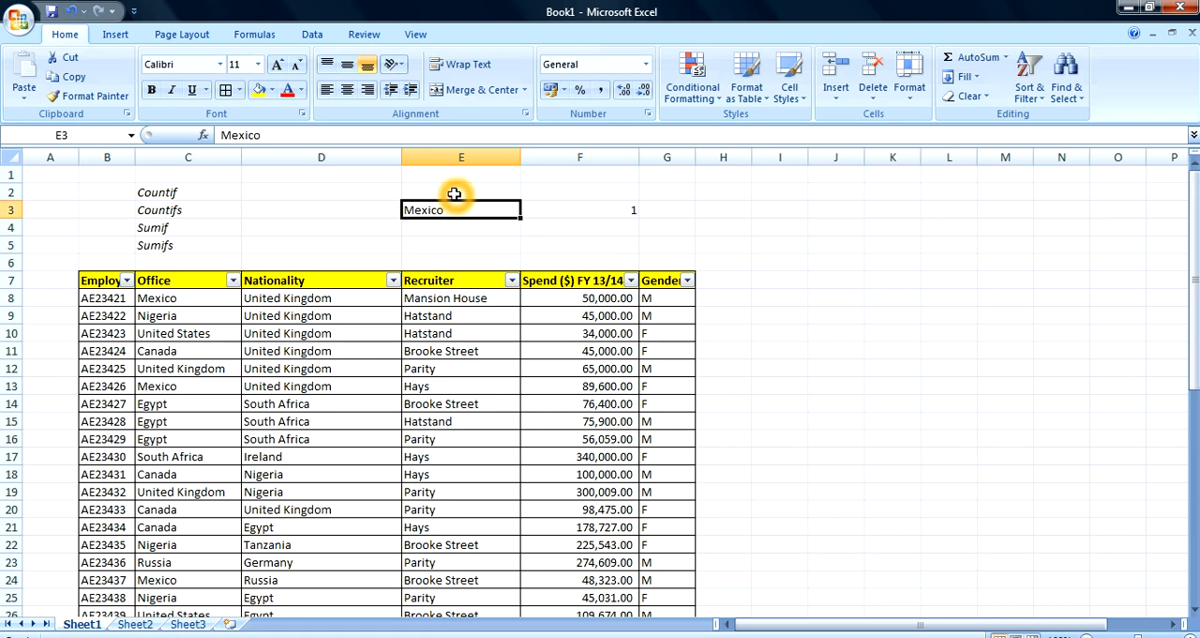
pyautogui.write('O')
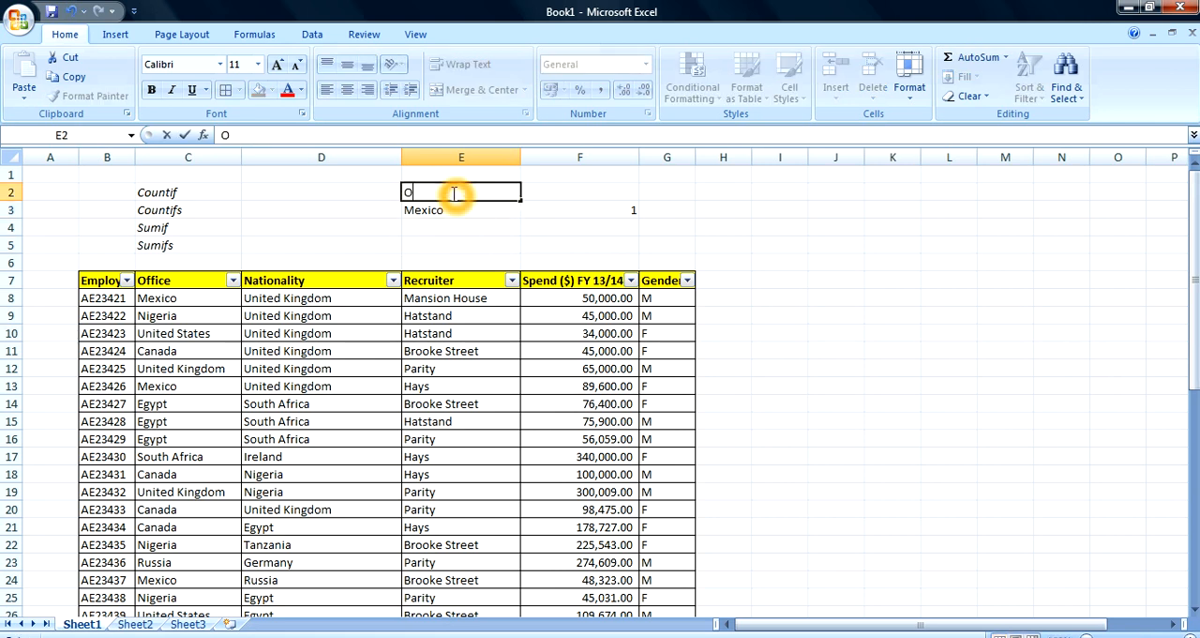
pyautogui.write('ffice')
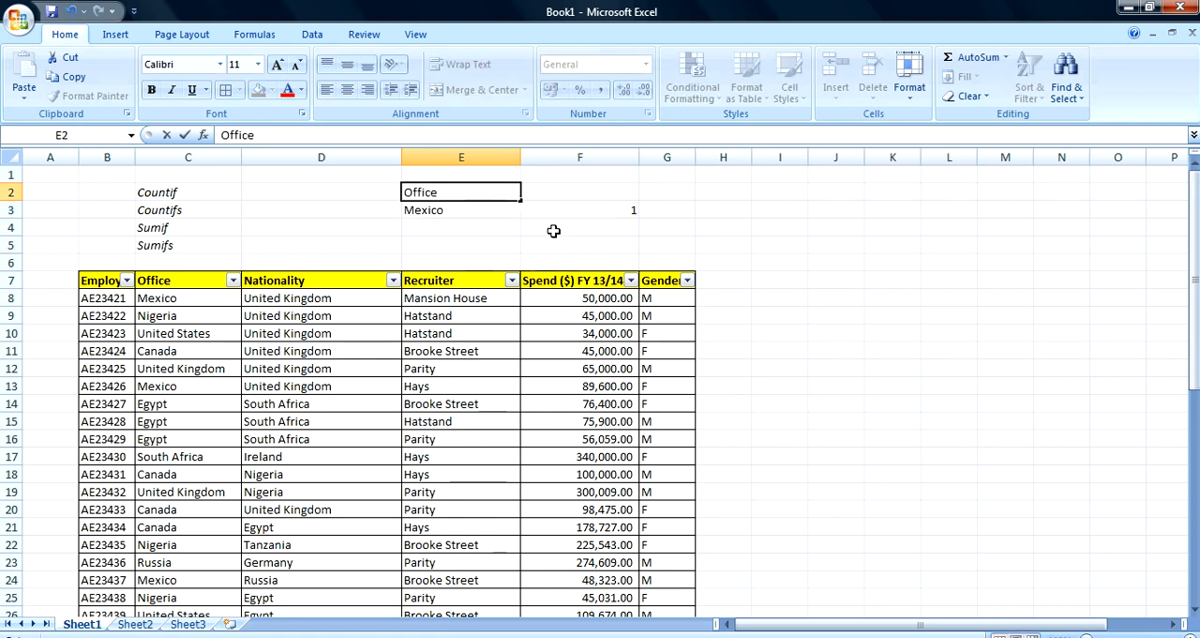
pyautogui.click(550, 230)
pyautogui.click(559, 207)
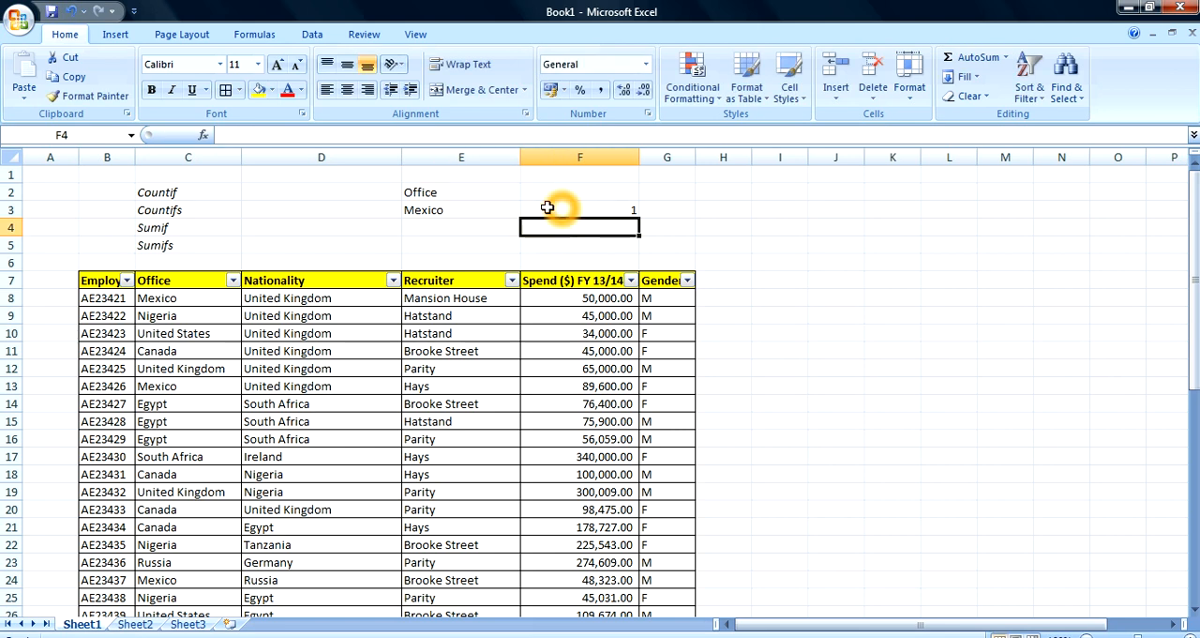
# Move the Office heading and its Mexico value from E2:E3 to D2:D3
pyautogui.moveTo(410, 193); pyautogui.dragTo(412, 210)
pyautogui.hotkey('ctrl', 'c')
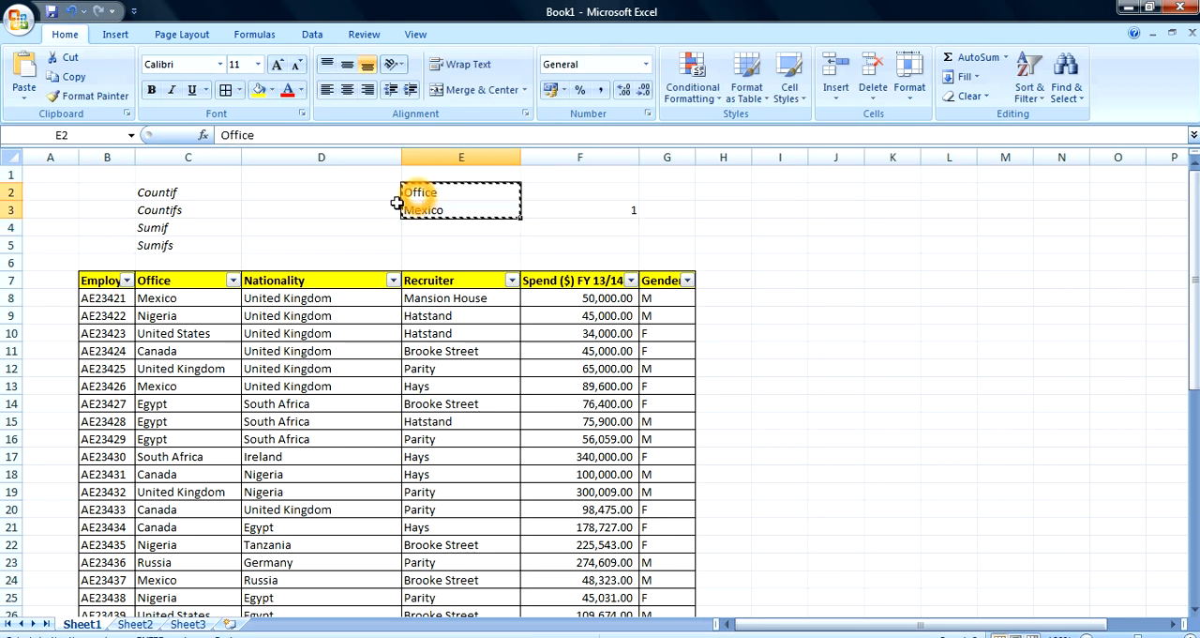
pyautogui.press('Escape')
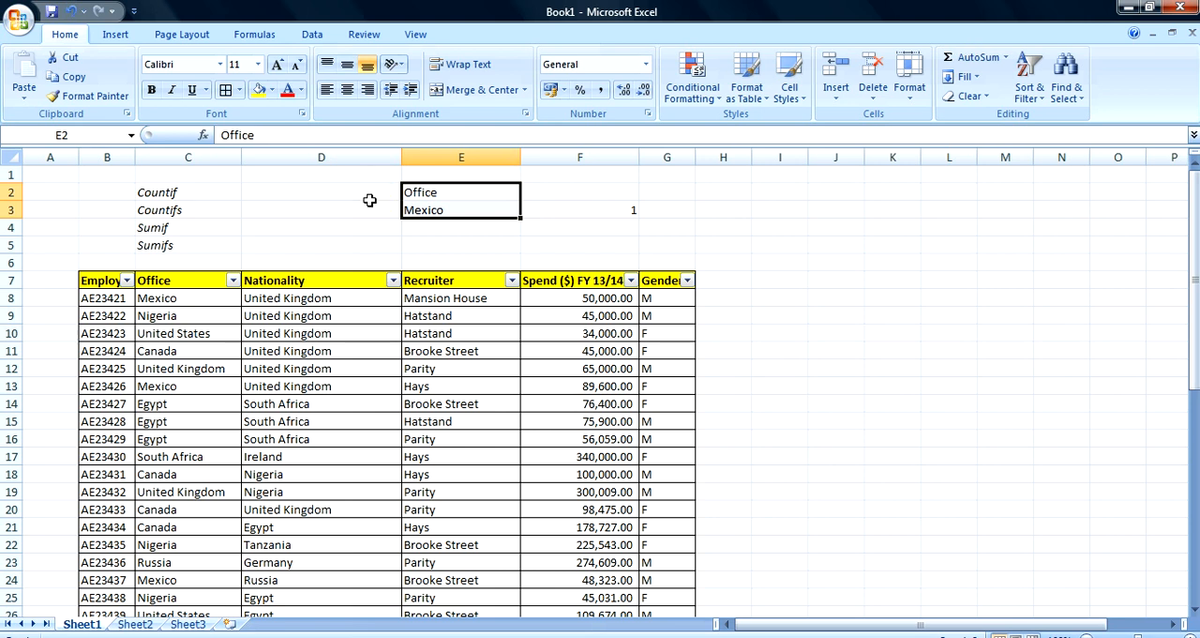
pyautogui.click(373, 195)
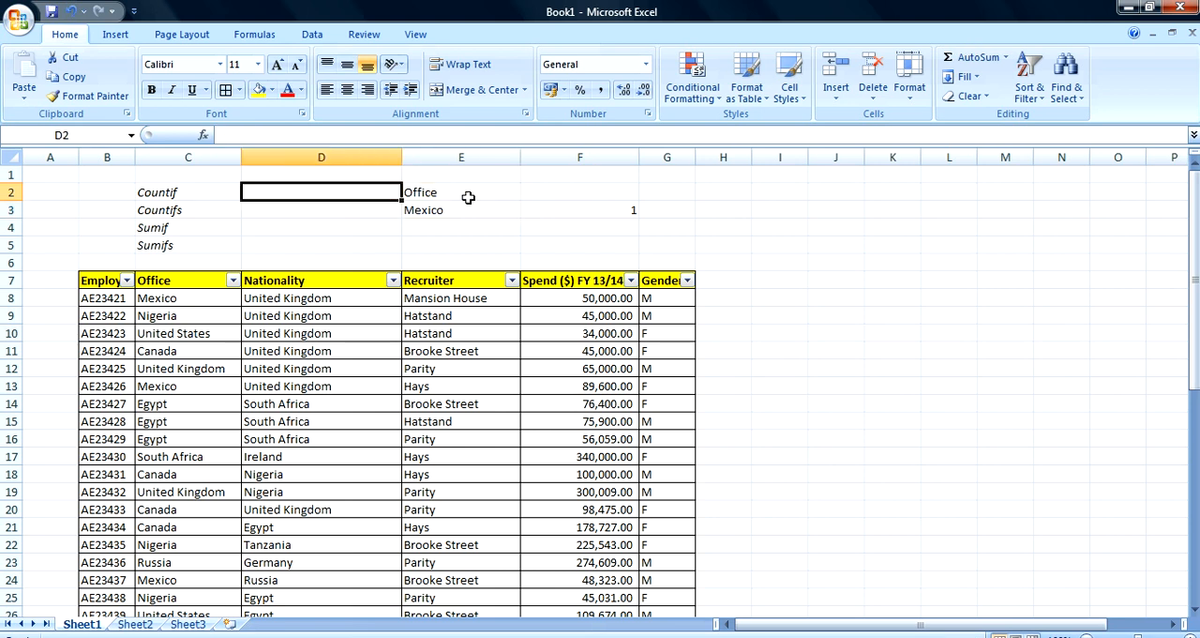
pyautogui.moveTo(441, 193); pyautogui.dragTo(438, 210)
pyautogui.hotkey('ctrl', 'c')
pyautogui.press('Left')
pyautogui.hotkey('ctrl', 'v')
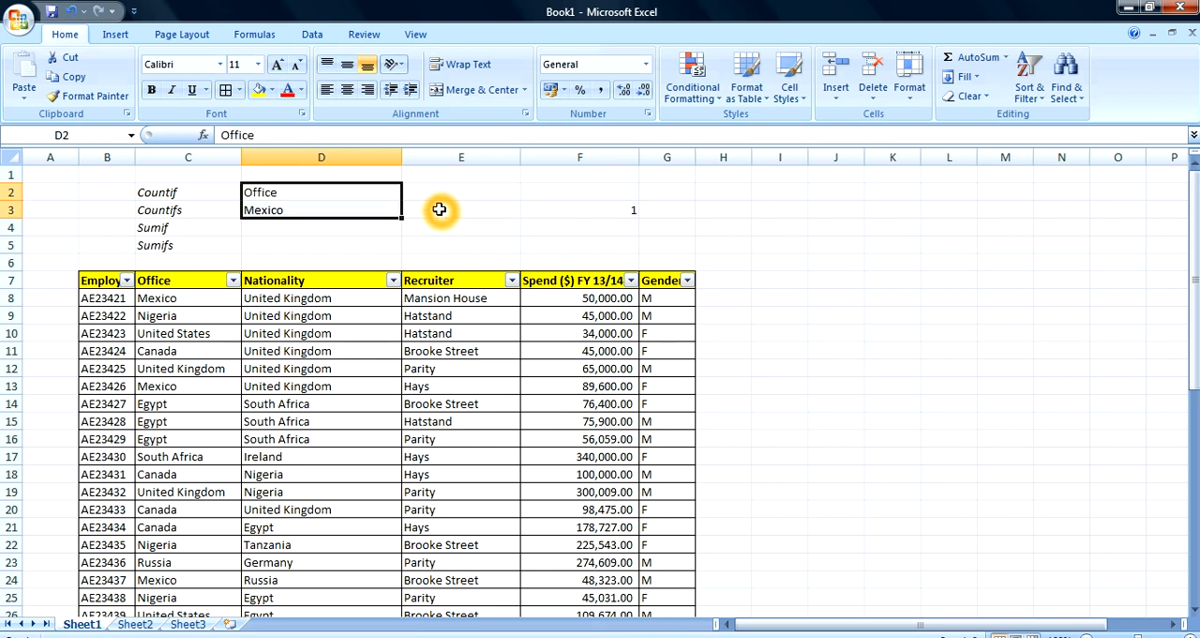
# Enter the heading Nationality in cell E2 and copy Mexico from D3 into E3
pyautogui.click(439, 190)
pyautogui.write('Nationality')
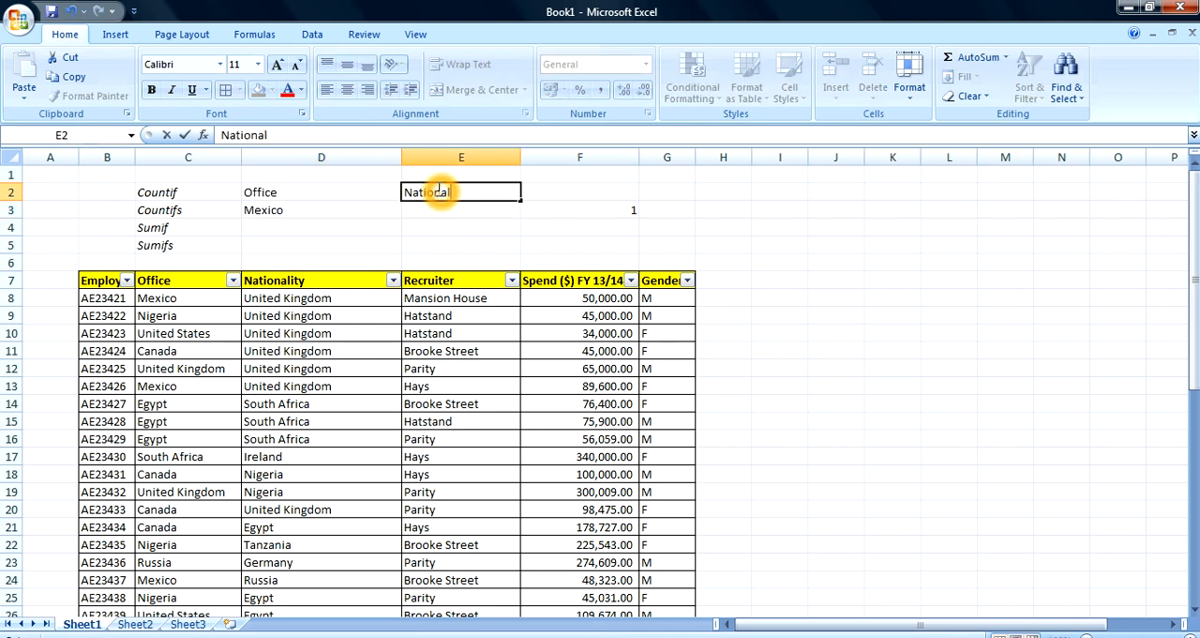
pyautogui.press('Return')
pyautogui.click(367, 212)
pyautogui.hotkey('ctrl', 'c')
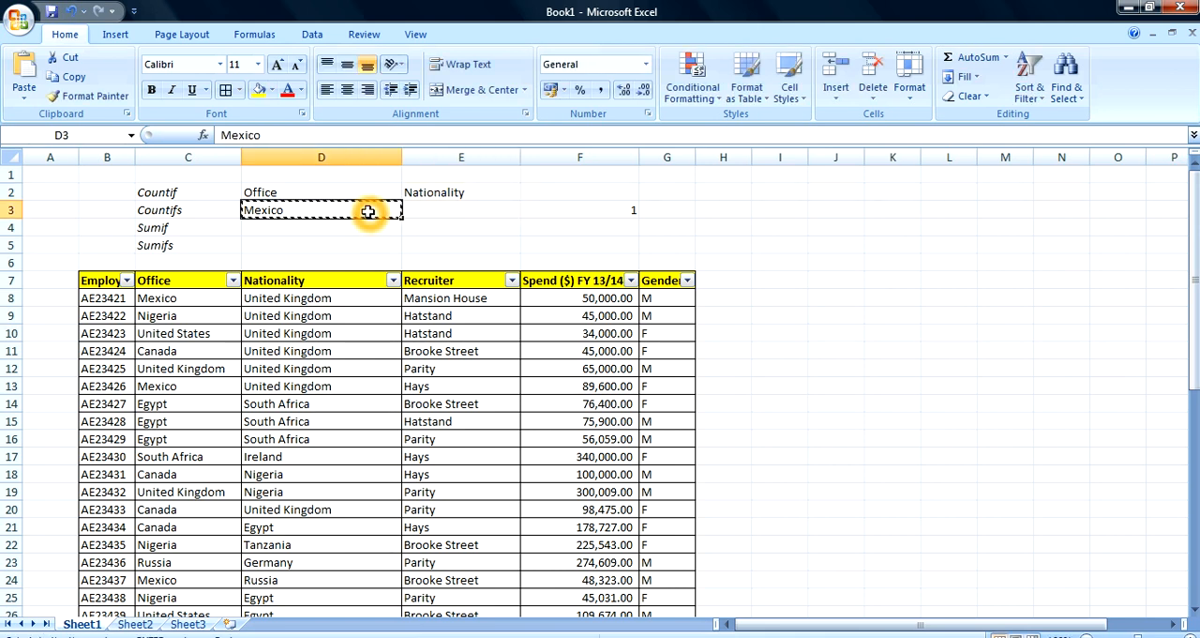
pyautogui.press('Right')
pyautogui.hotkey('ctrl', 'v')
# Fill the headings in D2:E2 with yellow and apply all borders to the criteria cells D2:E3
pyautogui.moveTo(290, 191); pyautogui.dragTo(436, 192)
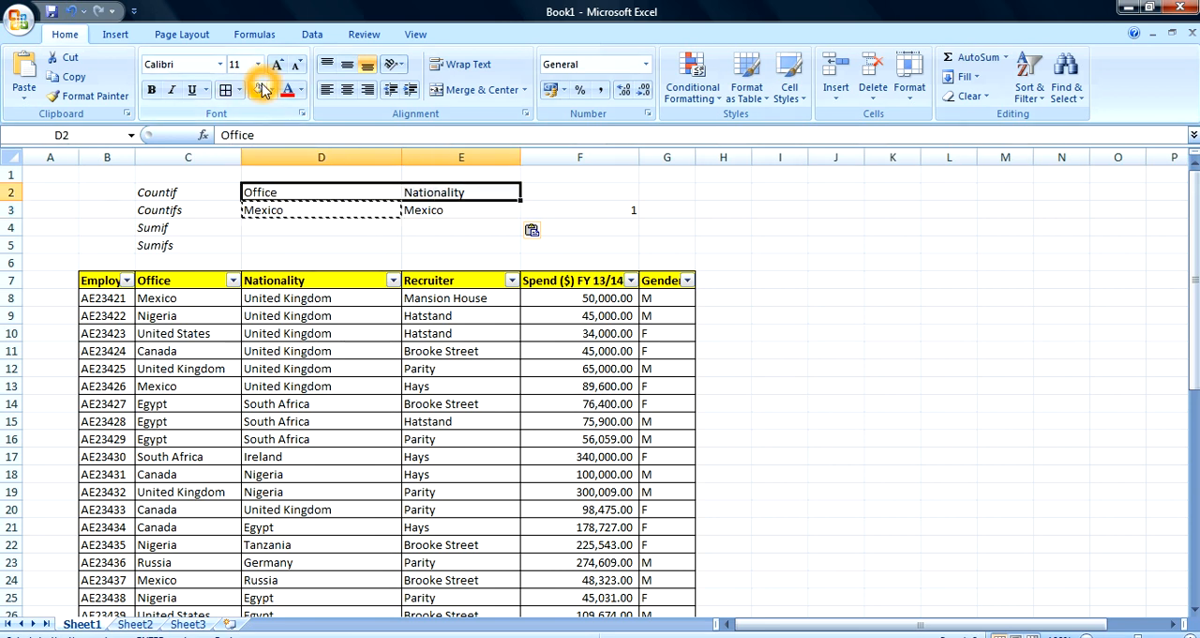
pyautogui.click(259, 90)
pyautogui.moveTo(272, 174); pyautogui.dragTo(410, 209)
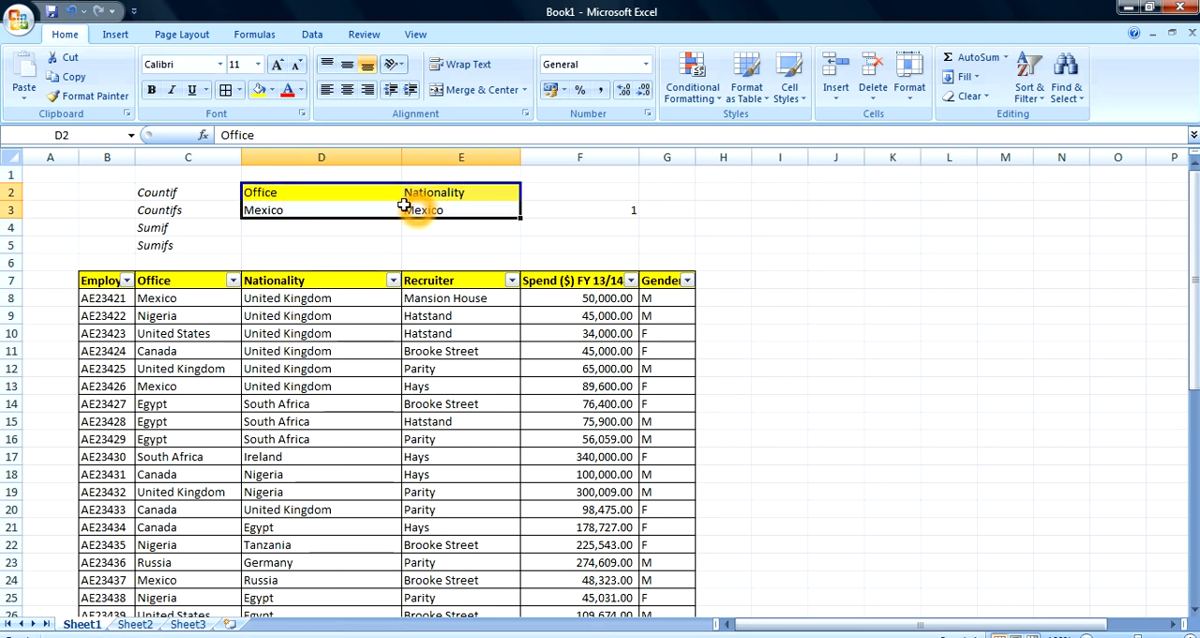
pyautogui.click(226, 89)
pyautogui.click(557, 234)
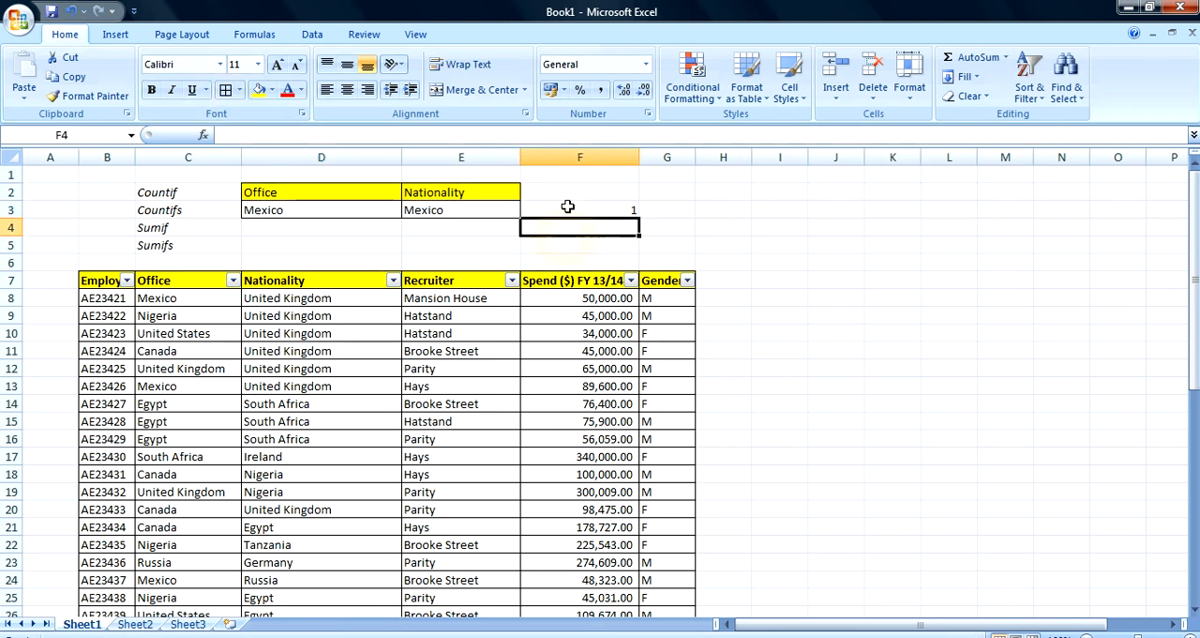
# Replace the first "Mexico" criterion in F3's COUNTIFS formula with a reference to cell D3
pyautogui.click(569, 203)
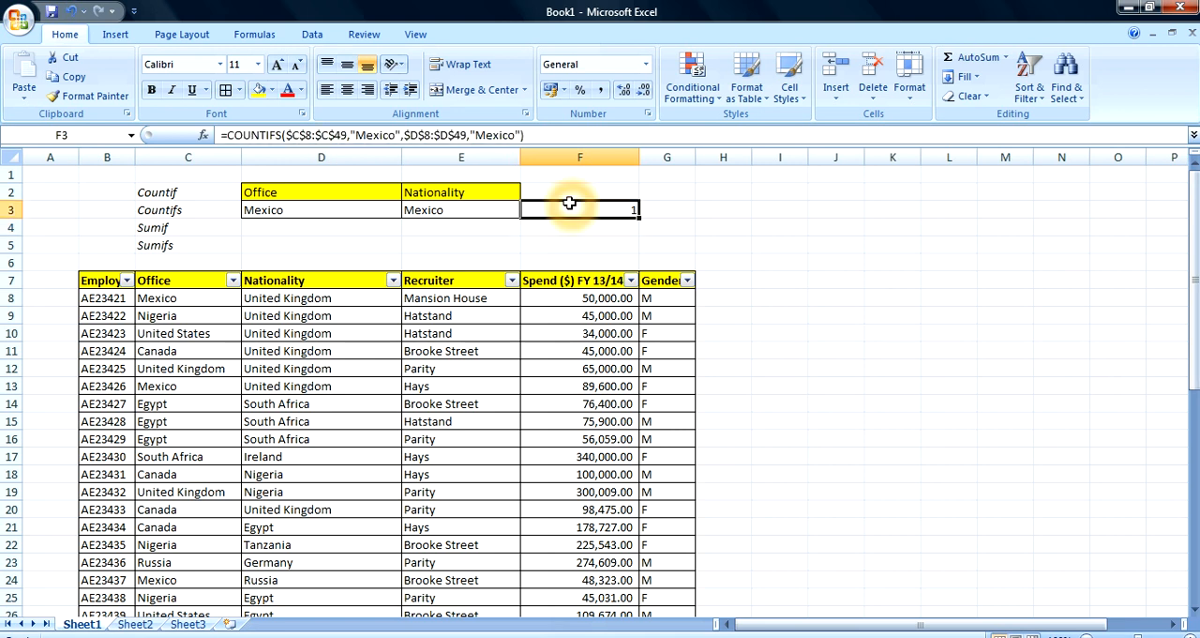
pyautogui.click(400, 135)
pyautogui.press('BackSpace')
pyautogui.press('BackSpace')
pyautogui.press('BackSpace')
pyautogui.press('BackSpace')
pyautogui.press('BackSpace')
pyautogui.press('BackSpace')
pyautogui.press('BackSpace')
pyautogui.press('BackSpace')
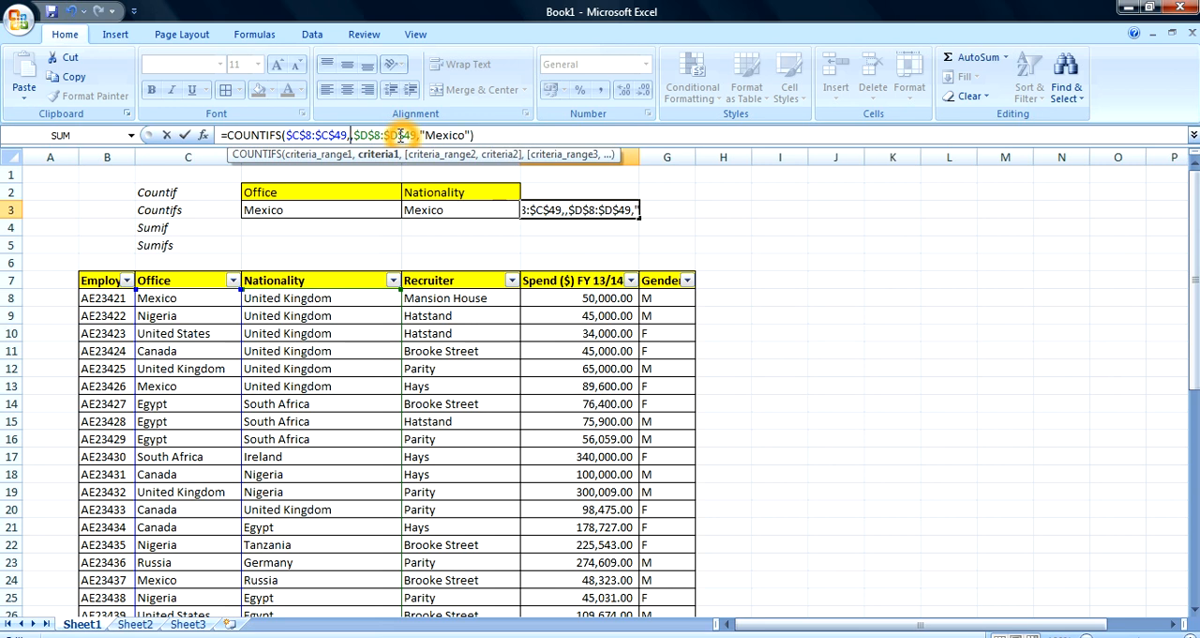
pyautogui.click(338, 203)
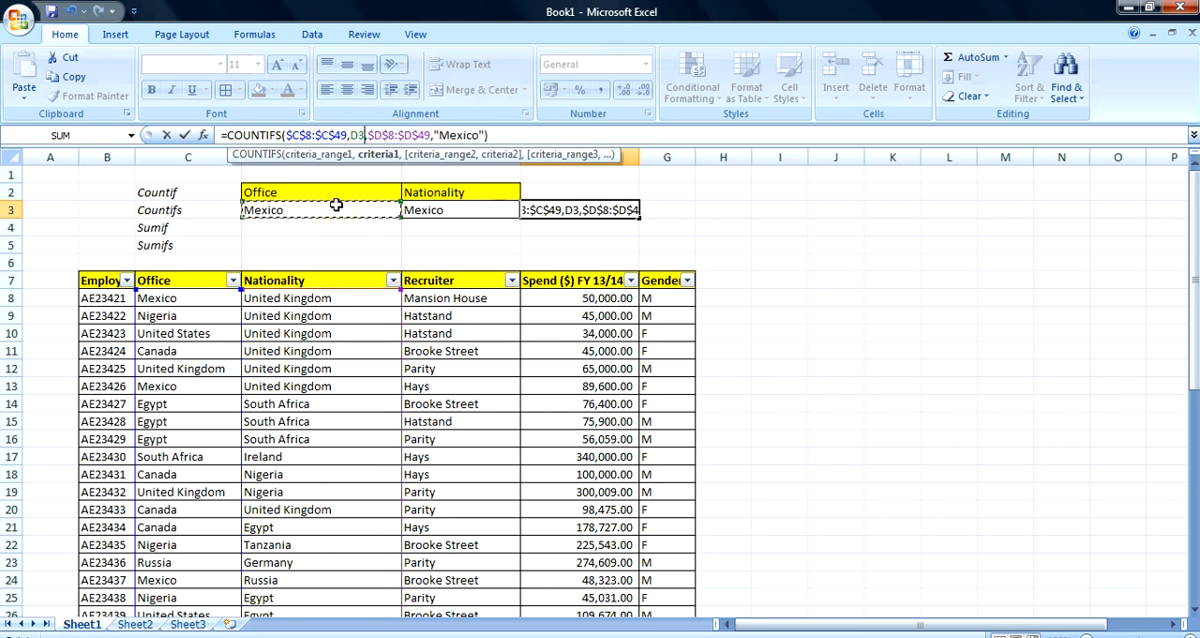
pyautogui.press('Return')
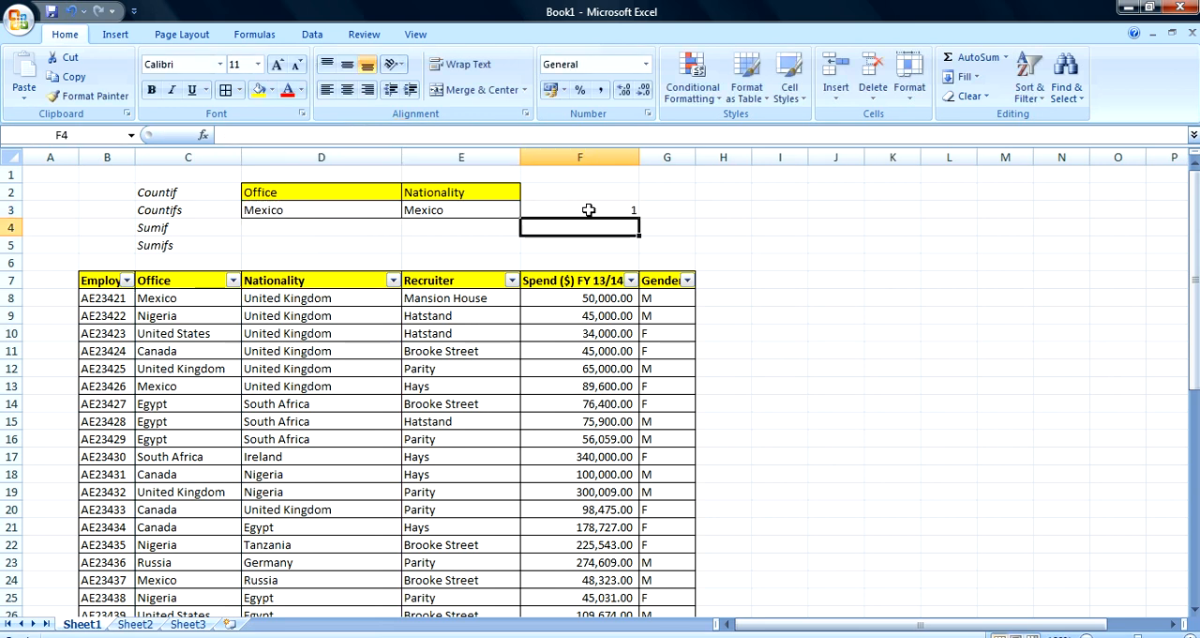
# Replace the remaining "Mexico" criterion in F3's COUNTIFS formula with a reference to cell E3
pyautogui.click(624, 208)
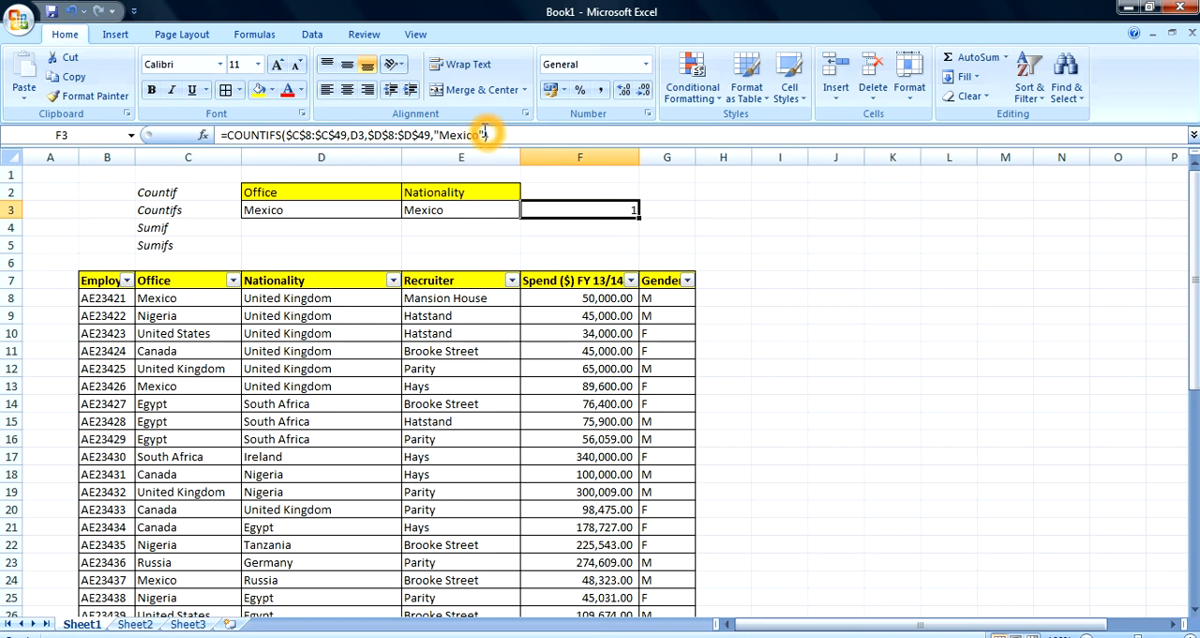
pyautogui.click(486, 132)
pyautogui.press('BackSpace')
pyautogui.press('BackSpace')
pyautogui.press('BackSpace')
pyautogui.press('BackSpace')
pyautogui.press('BackSpace')
pyautogui.press('BackSpace')
pyautogui.click(462, 212)
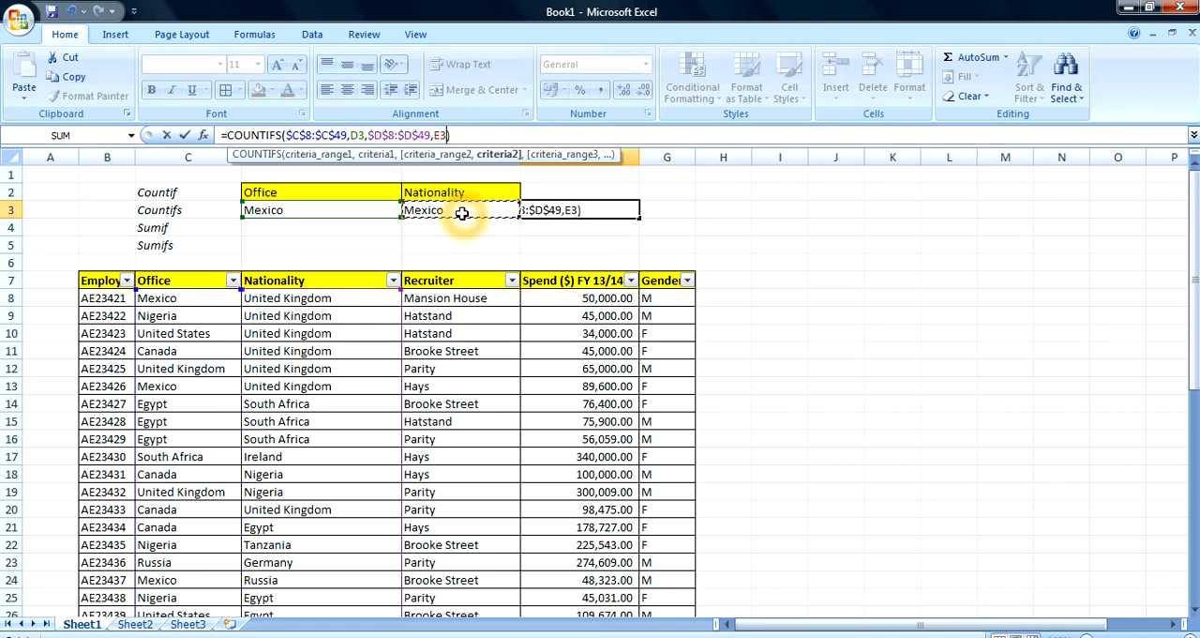
pyautogui.press('Return')
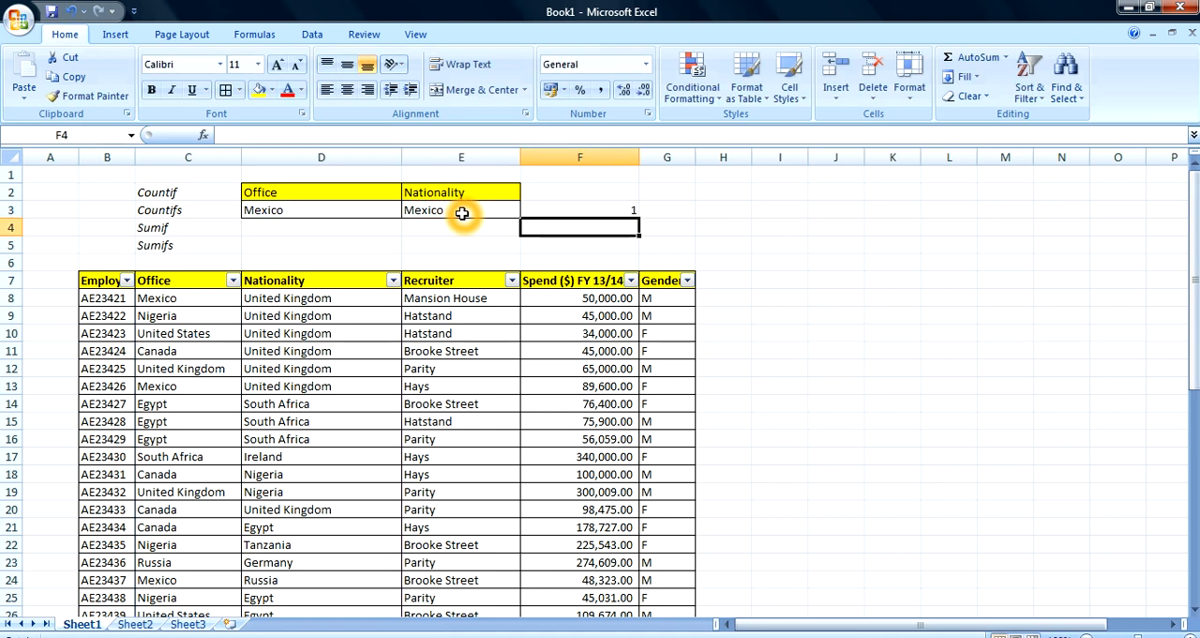
# Move the COUNTIFS formula from F3 to G3, keeping its criteria references to D3 and E3
pyautogui.click(592, 210)
pyautogui.hotkey('ctrl', 'c')
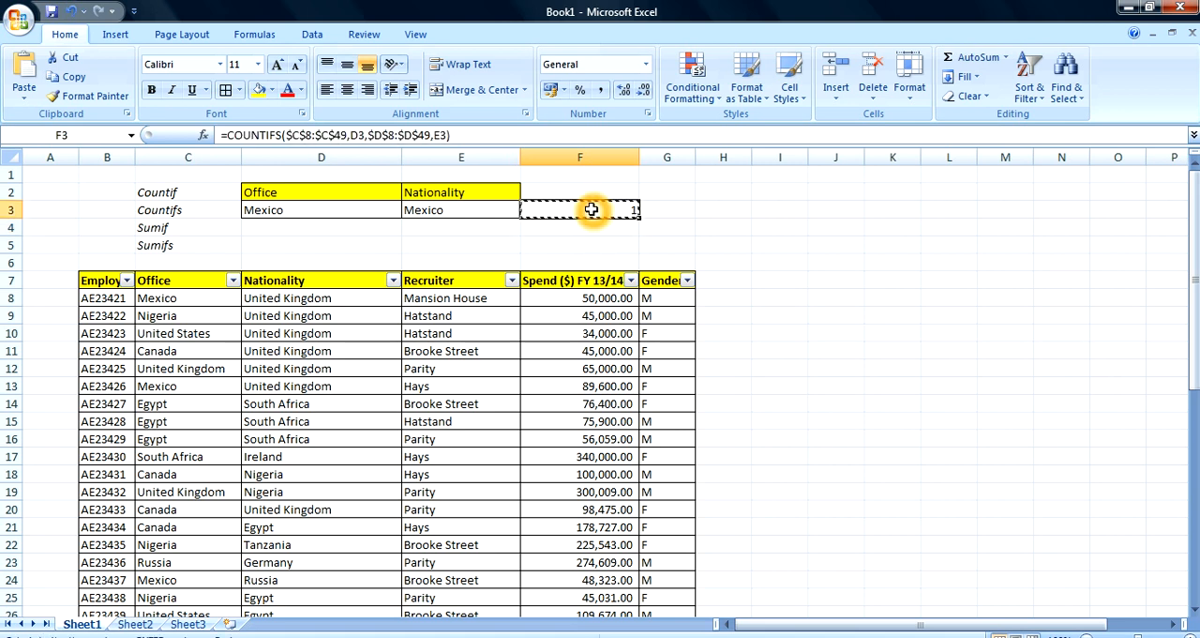
pyautogui.press('Right')
pyautogui.press('Return')
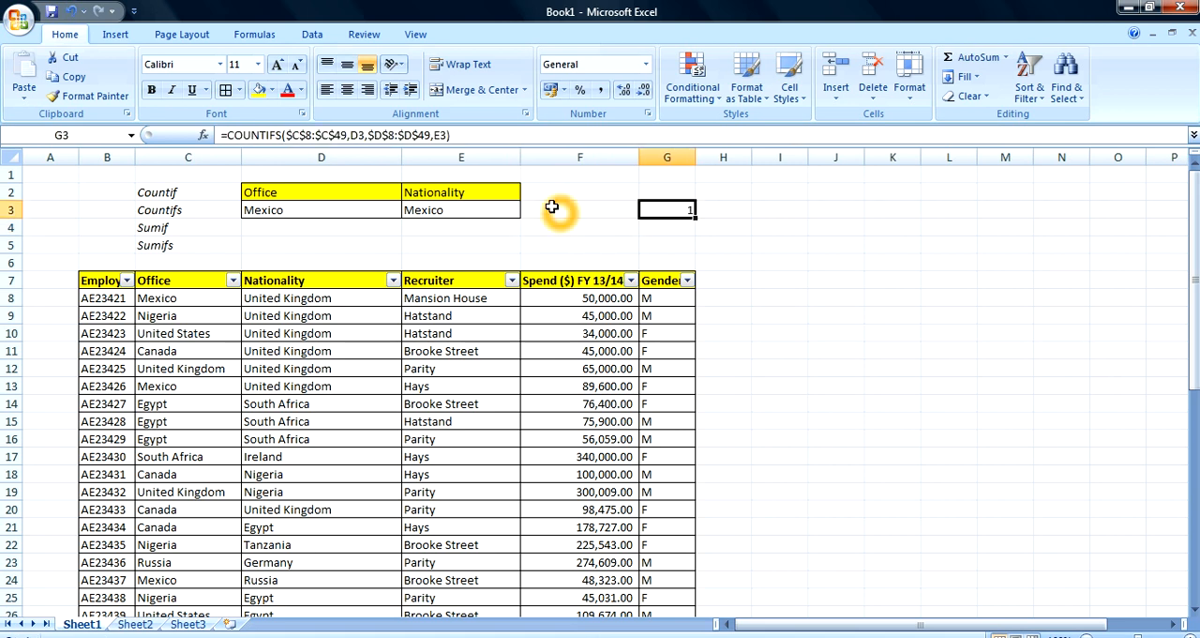
# Enter the heading Gender in cell F2 and fill it with yellow
pyautogui.click(550, 195)
pyautogui.write('G')
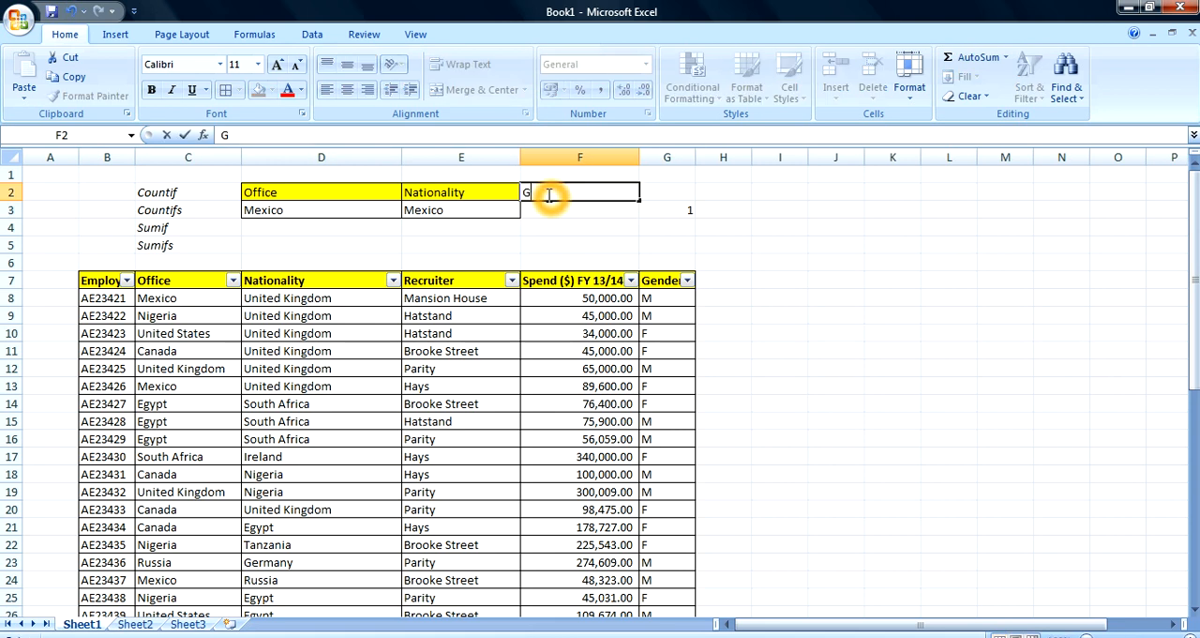
pyautogui.write('ender')
pyautogui.press('Return')
pyautogui.click(550, 193)
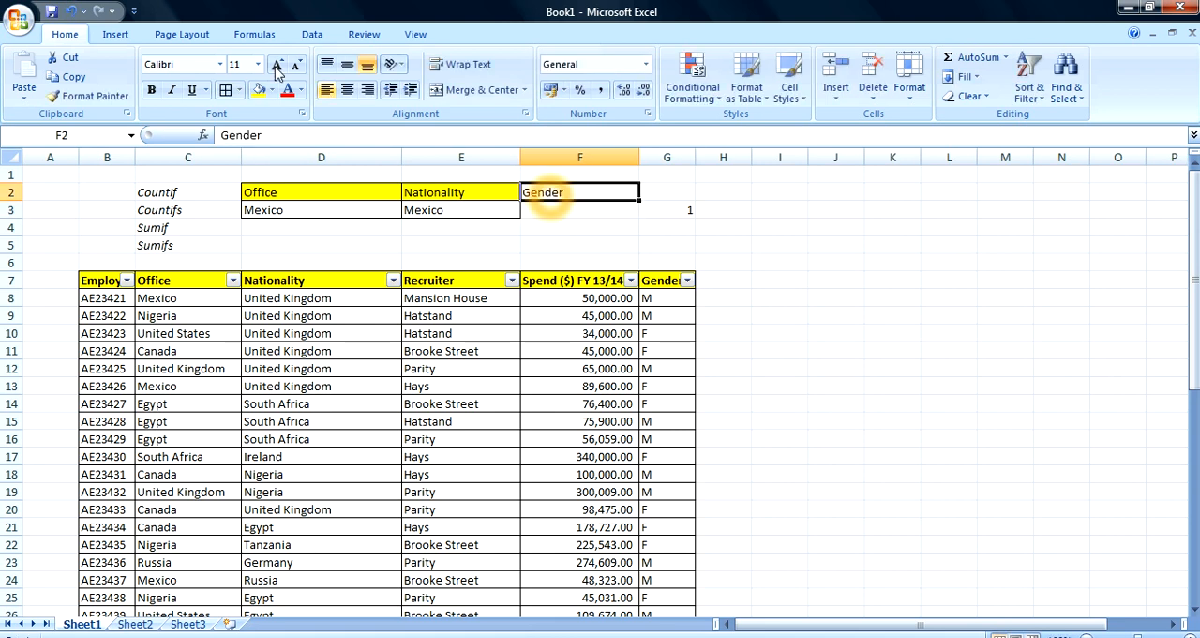
pyautogui.click(260, 94)
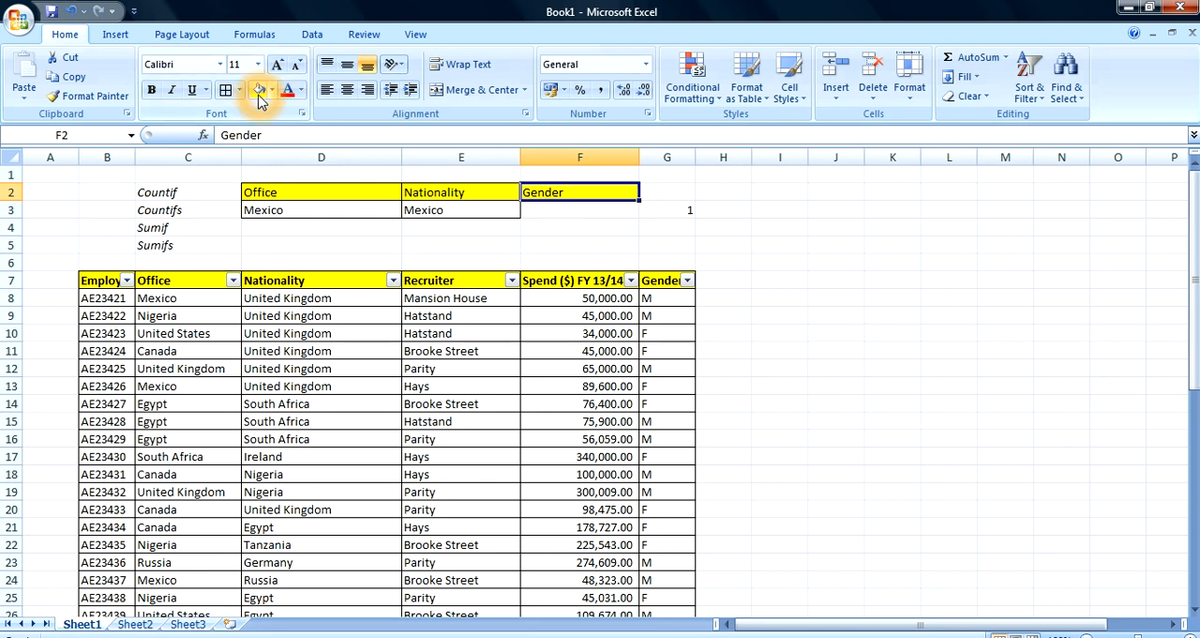
# Enter M as the gender criterion in F3 and apply all borders to F2:F3
pyautogui.click(545, 207)
pyautogui.write('M')
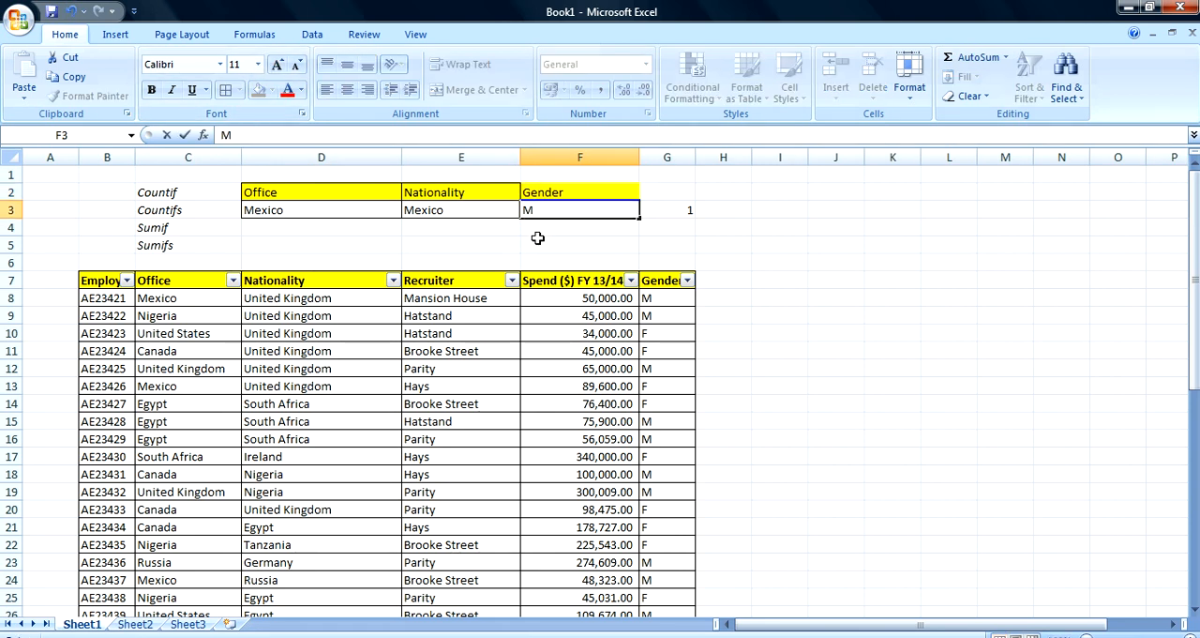
pyautogui.click(539, 242)
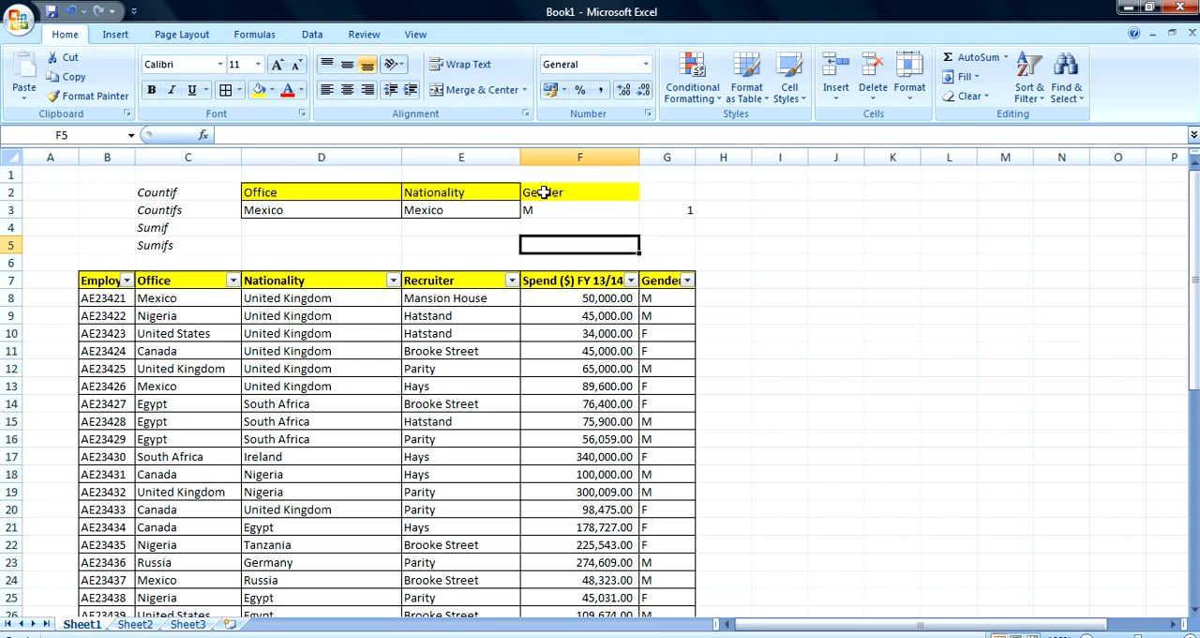
pyautogui.moveTo(538, 191); pyautogui.dragTo(539, 206)
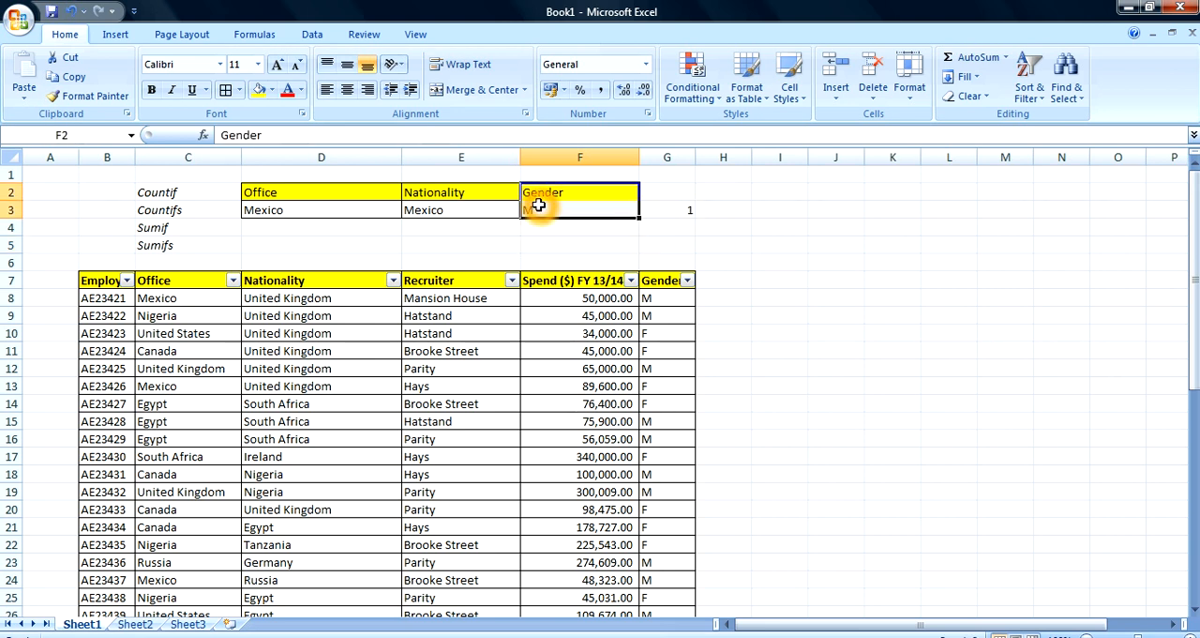
pyautogui.click(225, 94)
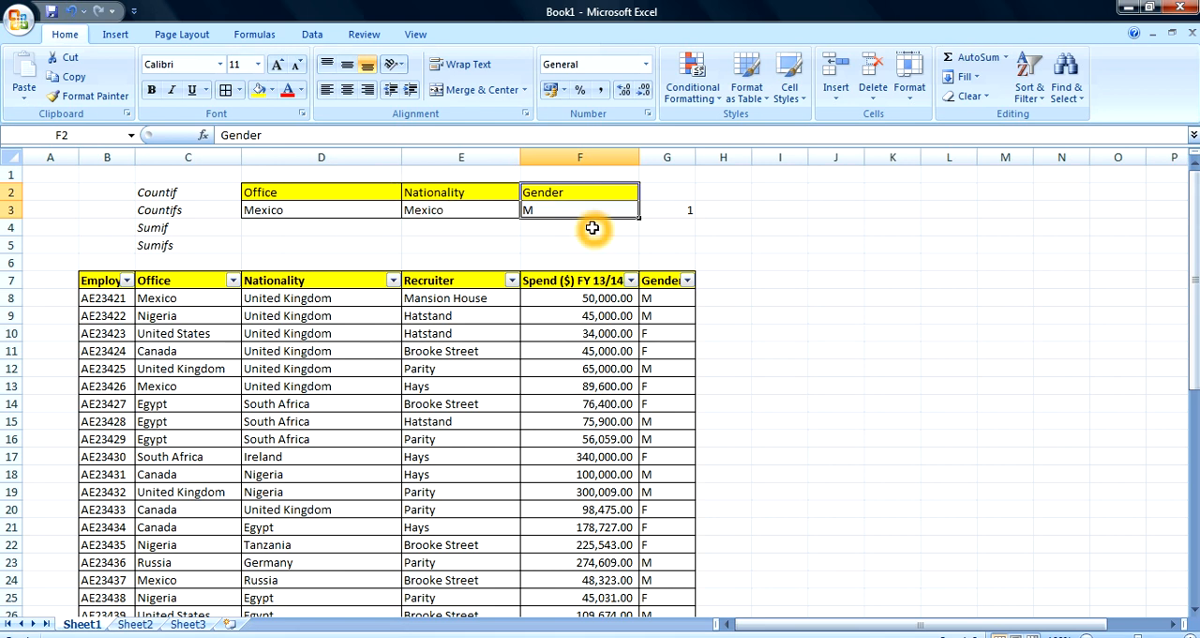
# Extend G3's COUNTIFS formula with a third criteria pair: absolute range $G$8:$G$49 matched against cell F3
pyautogui.click(674, 210)
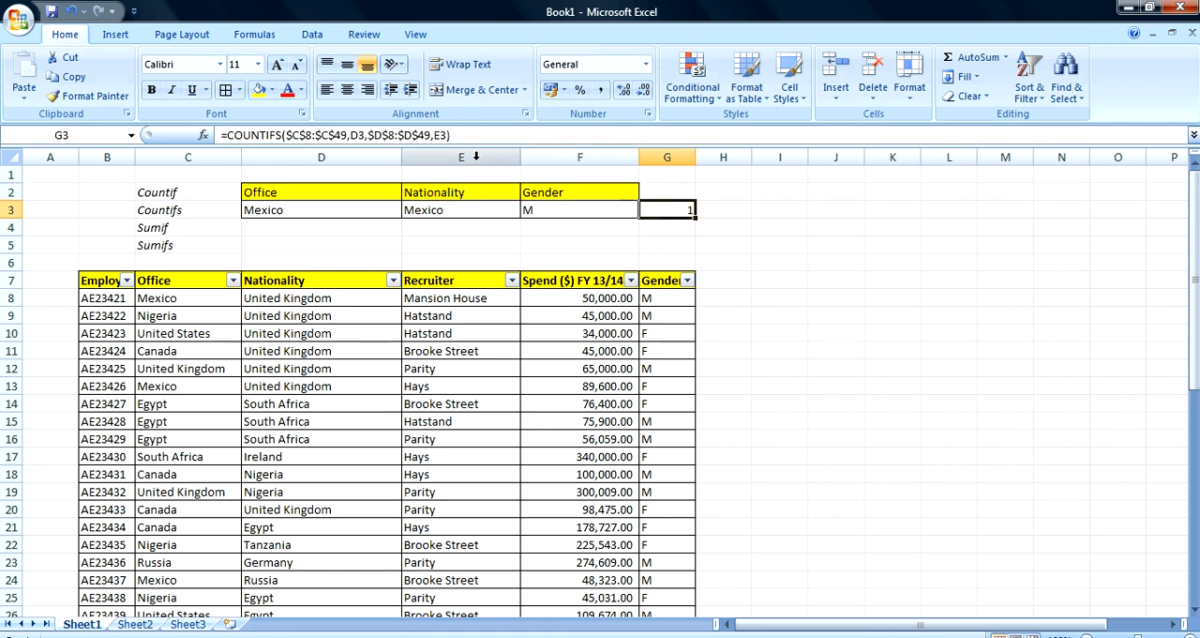
pyautogui.click(445, 135)
pyautogui.write(',')
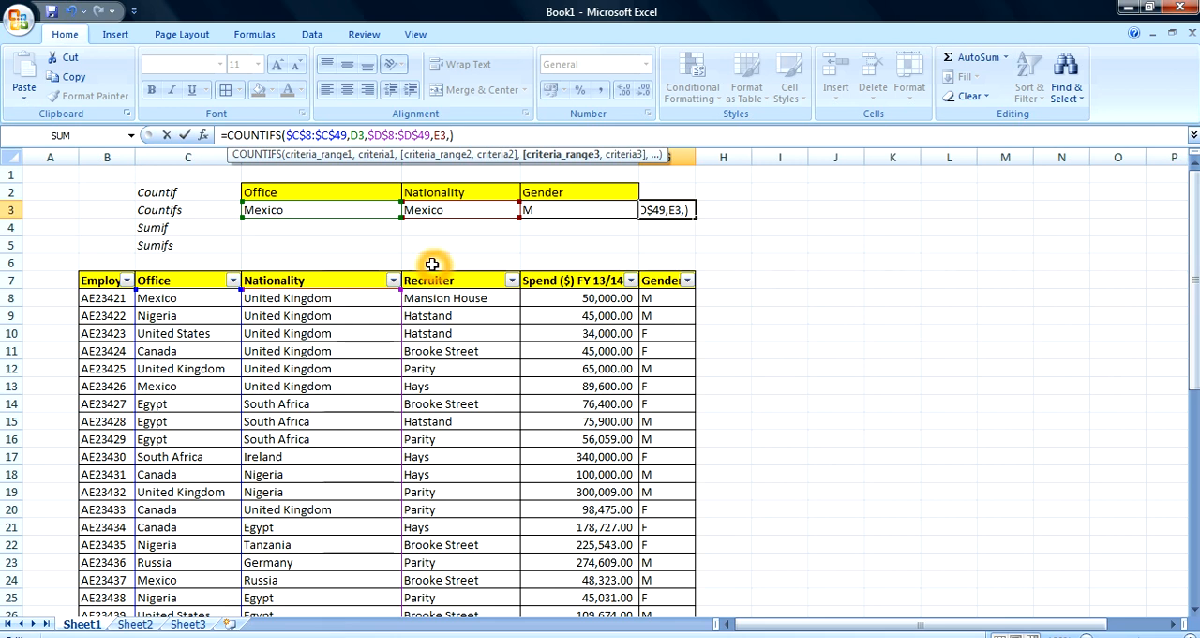
pyautogui.click(650, 295)
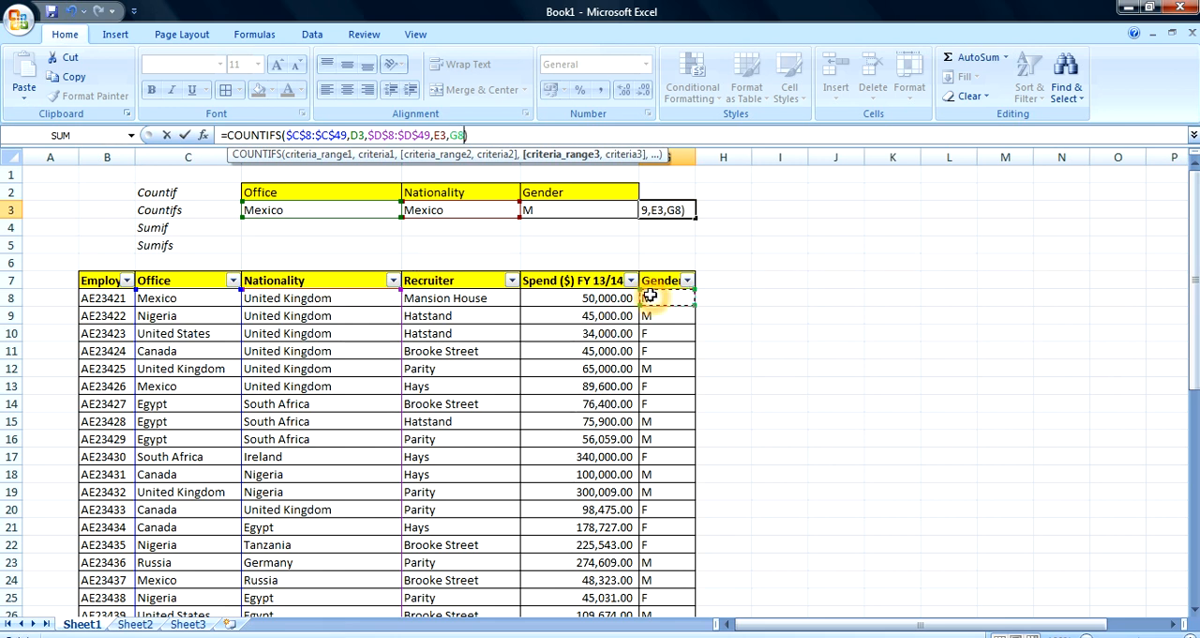
pyautogui.hotkey('ctrl', 'shift', 'Down')
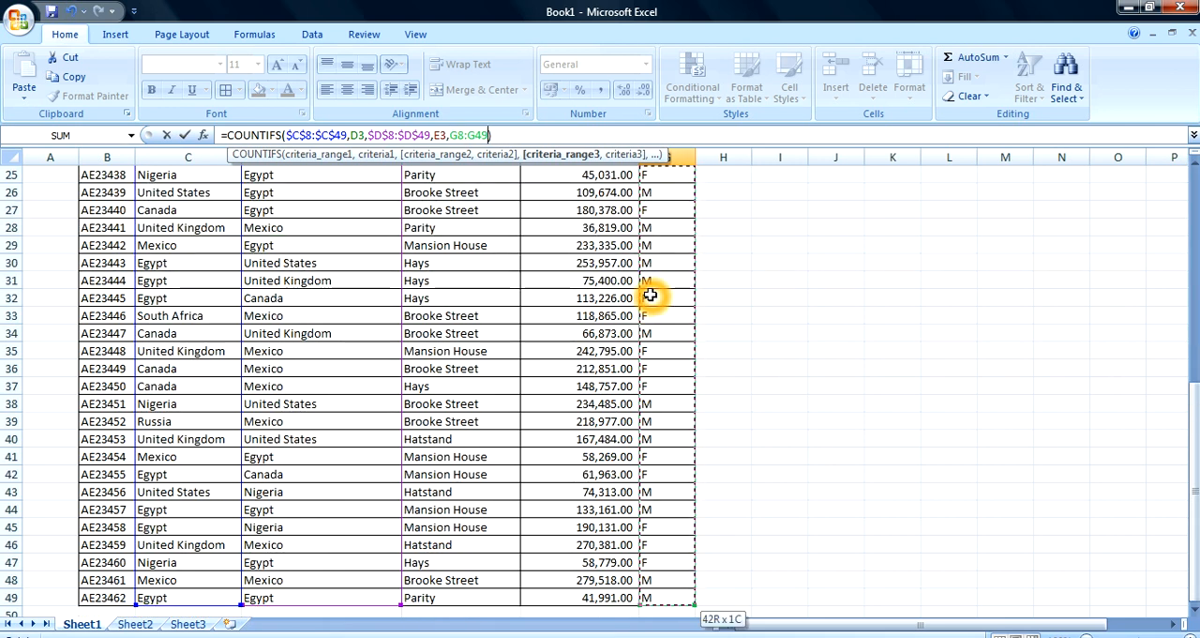
pyautogui.press('F4')
pyautogui.write(',')
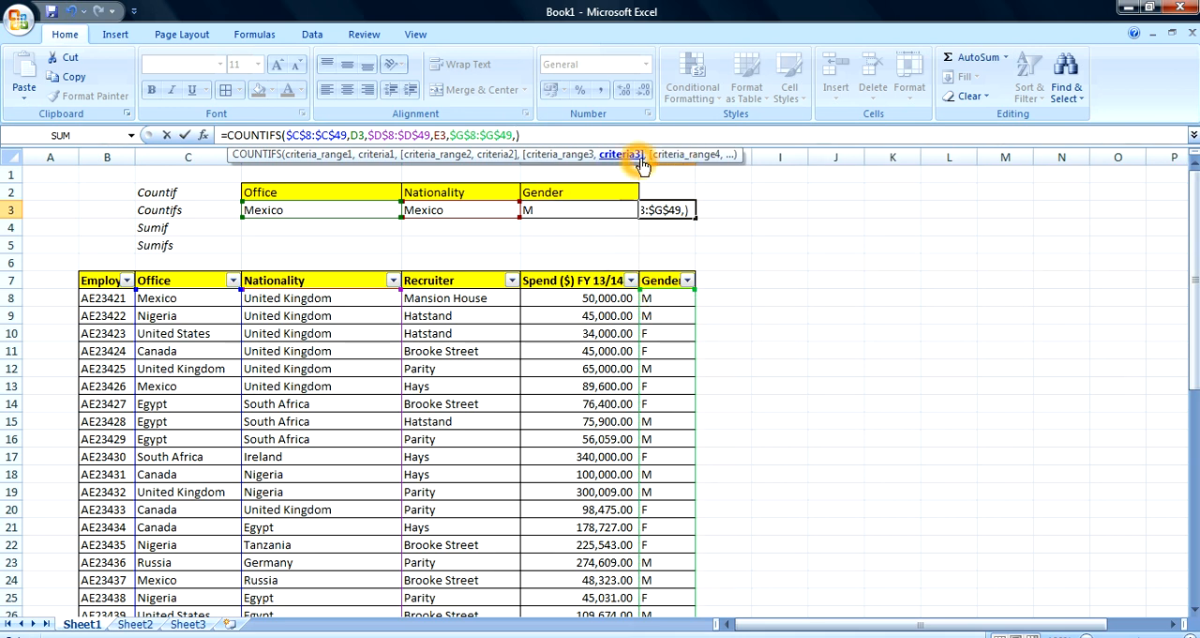
pyautogui.click(560, 211)
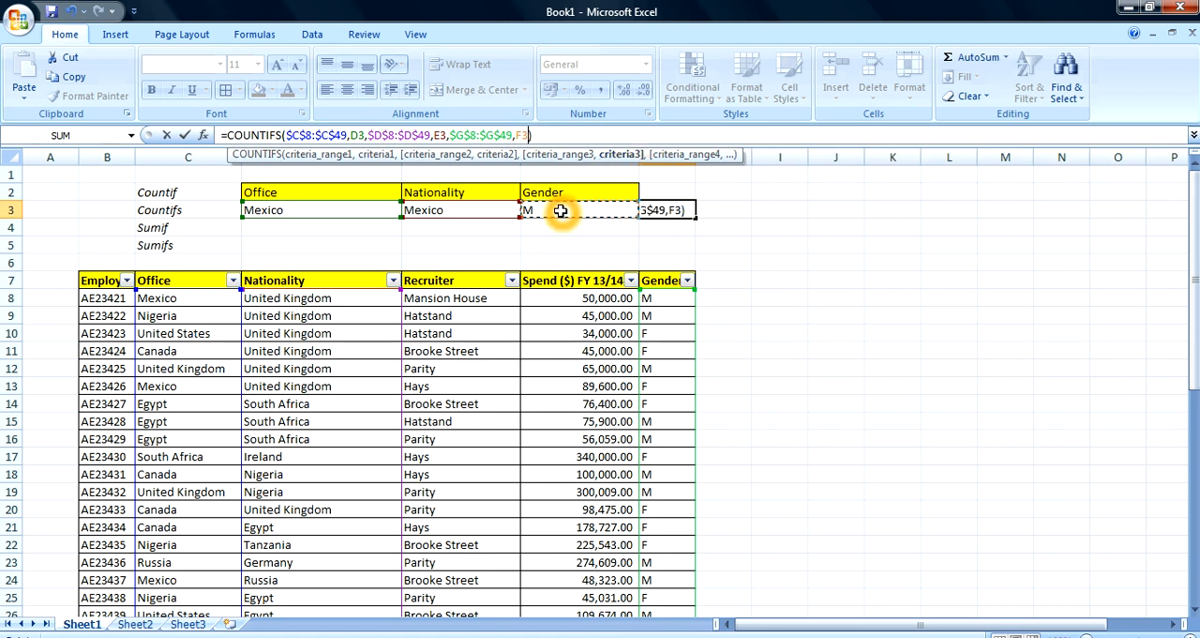
pyautogui.press('Return')
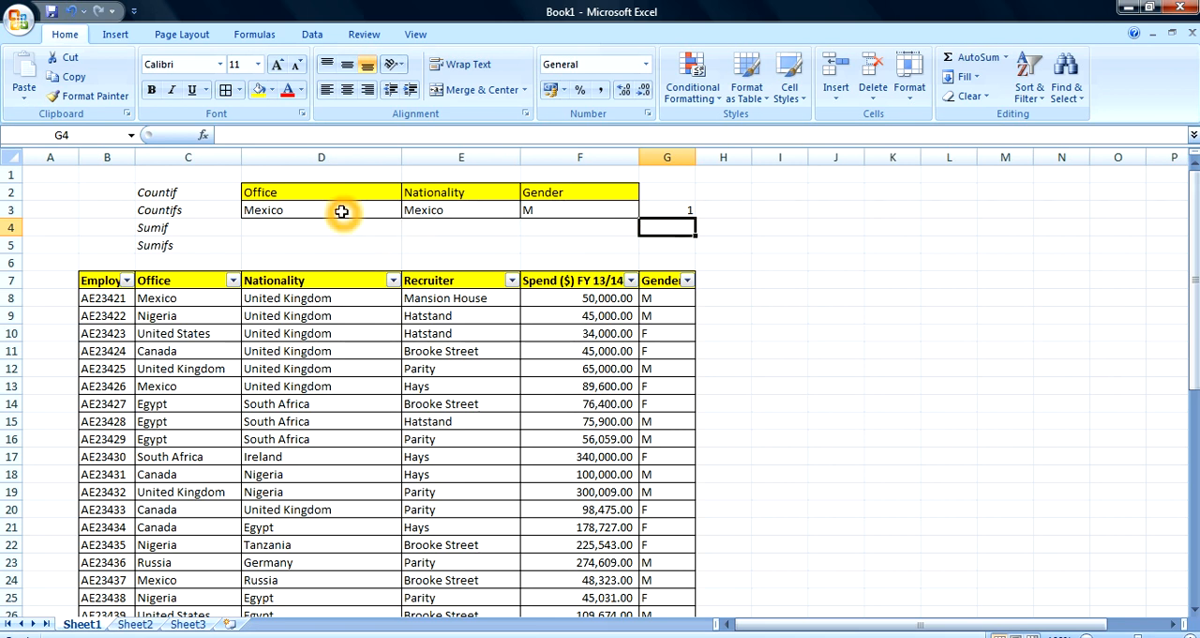
# Change the Nationality criterion in E3 to South Africa and the Office criterion in D3 to Egypt
pyautogui.click(443, 210)
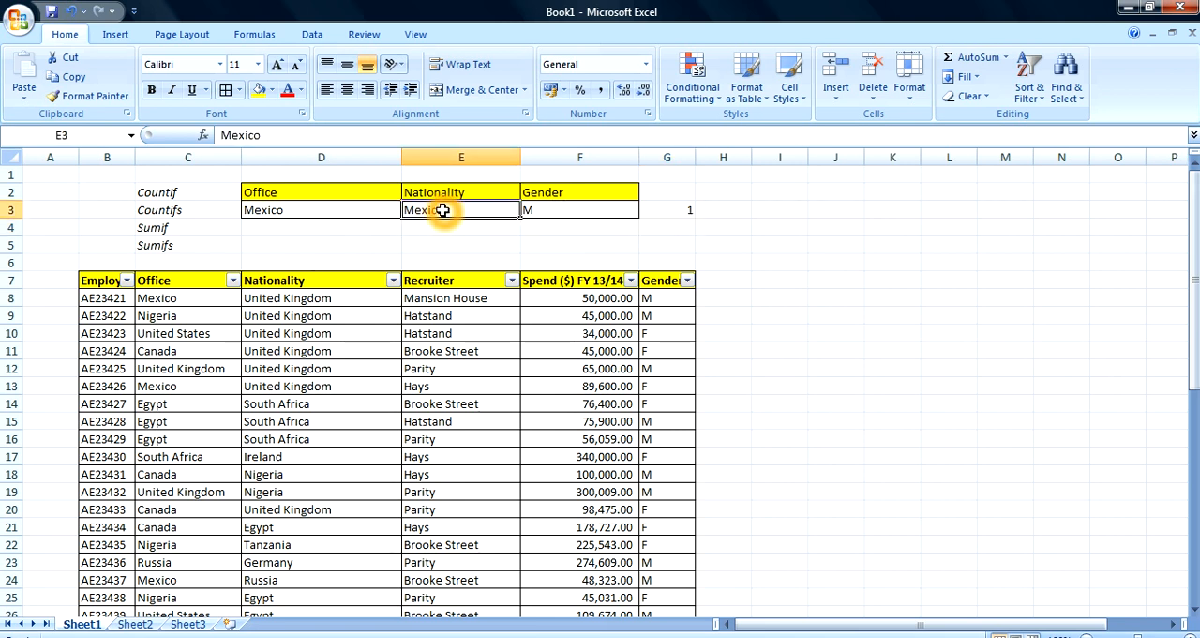
pyautogui.write('South')
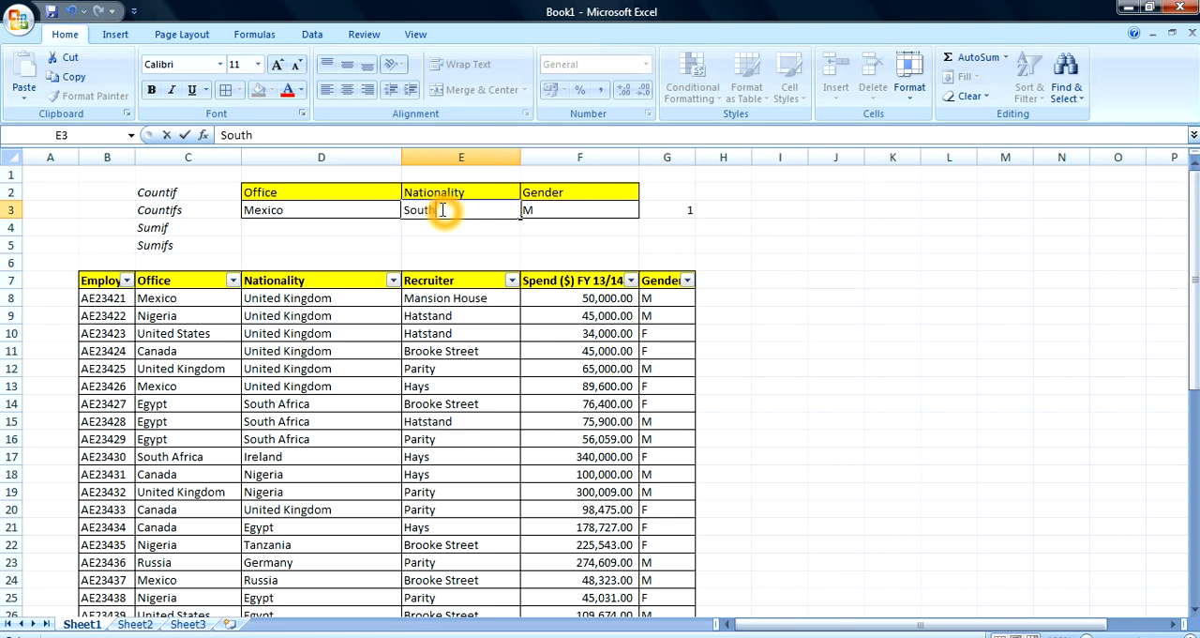
pyautogui.write(' Africa')
pyautogui.press('Return')
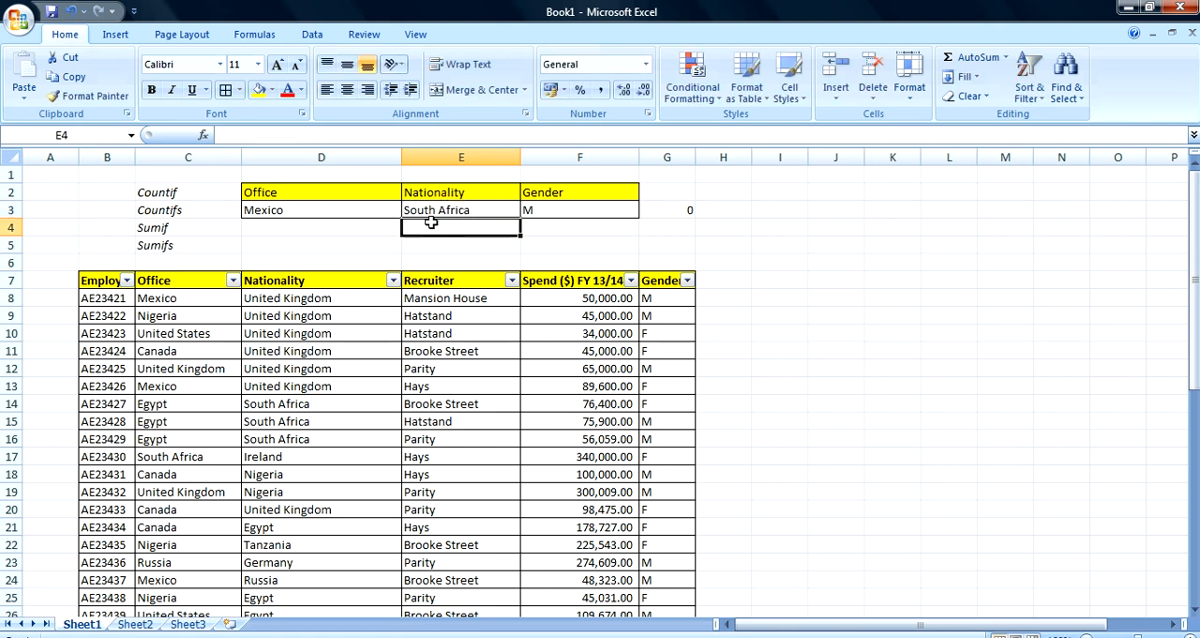
pyautogui.click(324, 210)
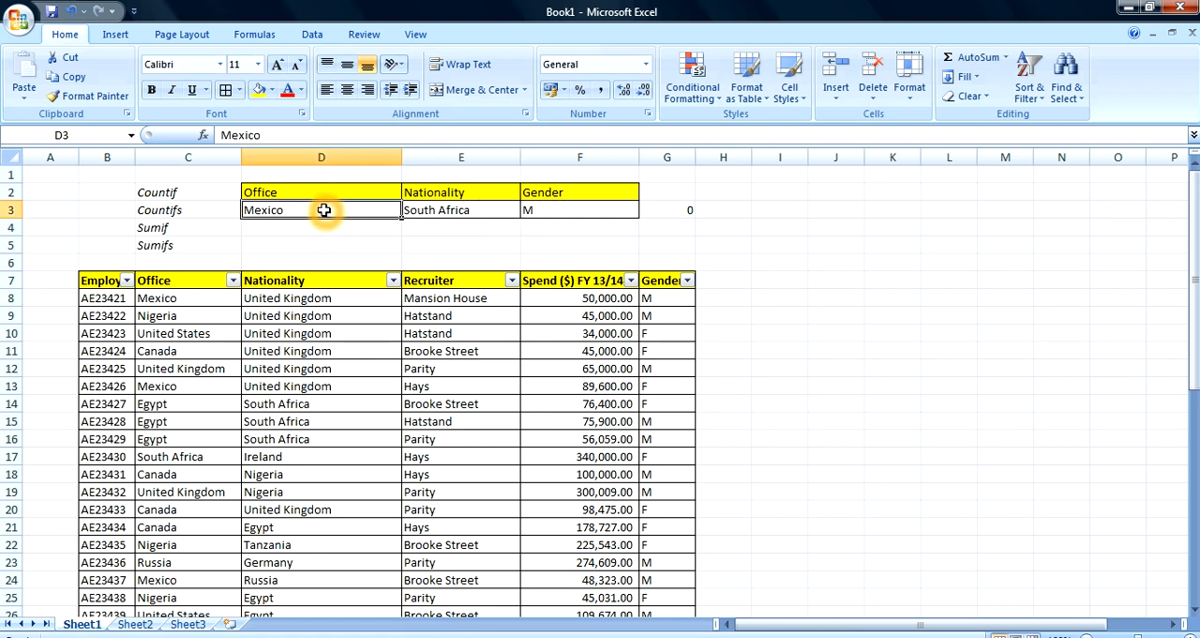
pyautogui.write('E')
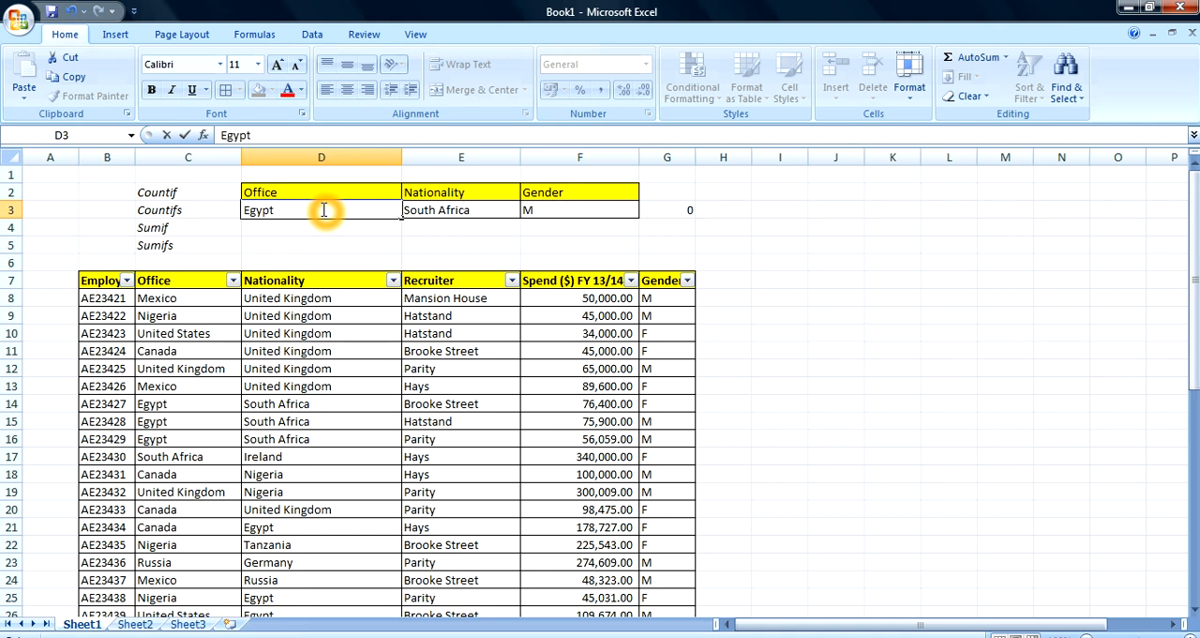
pyautogui.write('gypt')
pyautogui.press('Return')
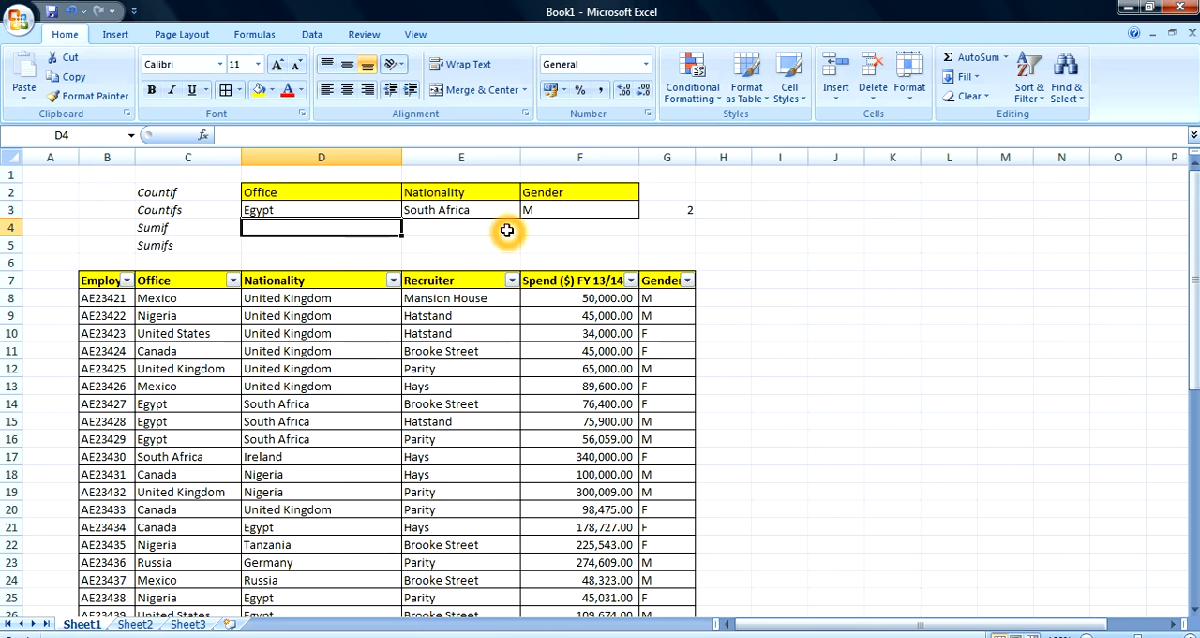
pyautogui.click(345, 212)
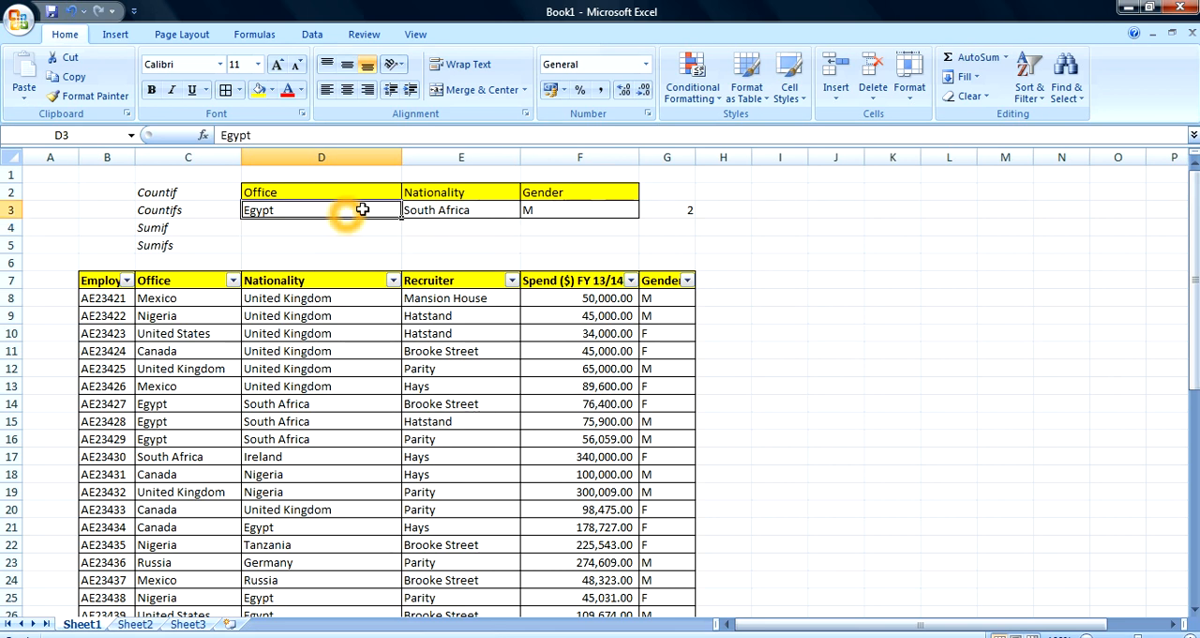
# Try shortening the gender range in G3's COUNTIFS formula to $G$8:$G$48, unequal to the other criteria ranges
pyautogui.click(667, 208)
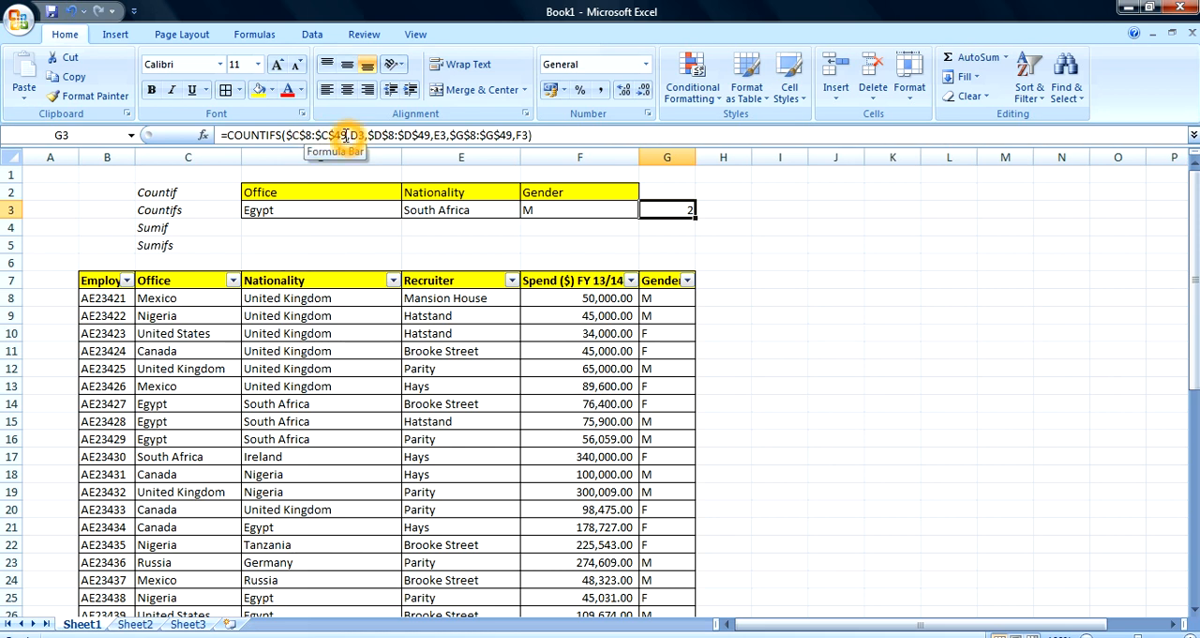
pyautogui.click(512, 136)
pyautogui.press('BackSpace')
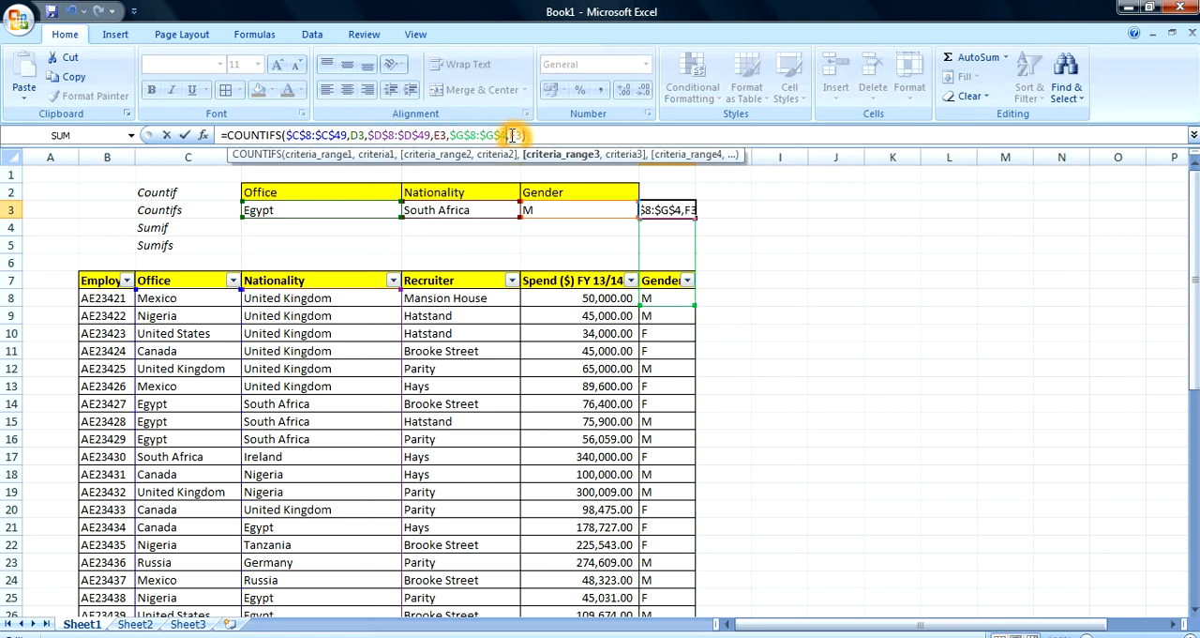
pyautogui.write('8')
pyautogui.press('Return')
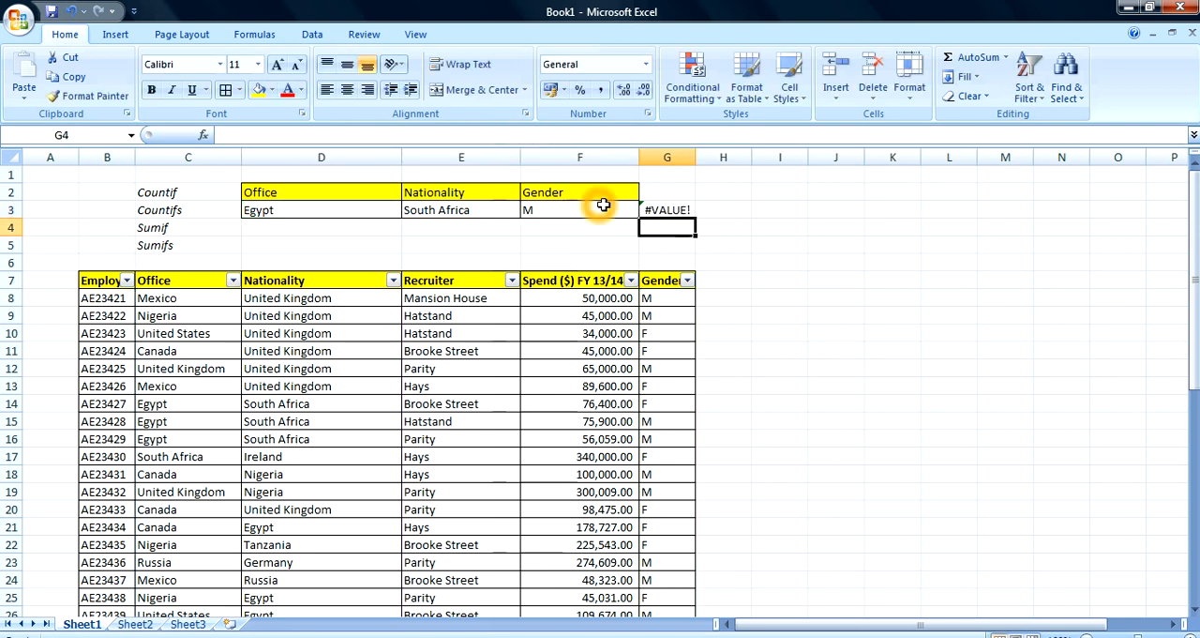
# Restore the gender range in G3's COUNTIFS formula to $G$8:$G$49
pyautogui.click(674, 208)
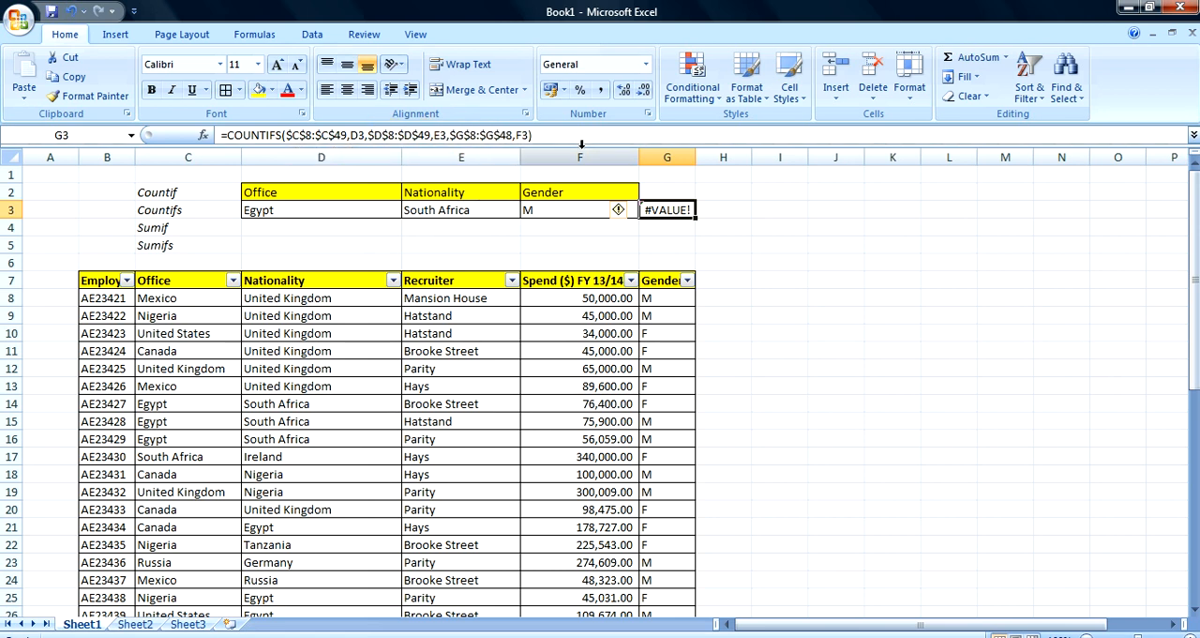
pyautogui.click(515, 135)
pyautogui.press('BackSpace')
pyautogui.write('9')
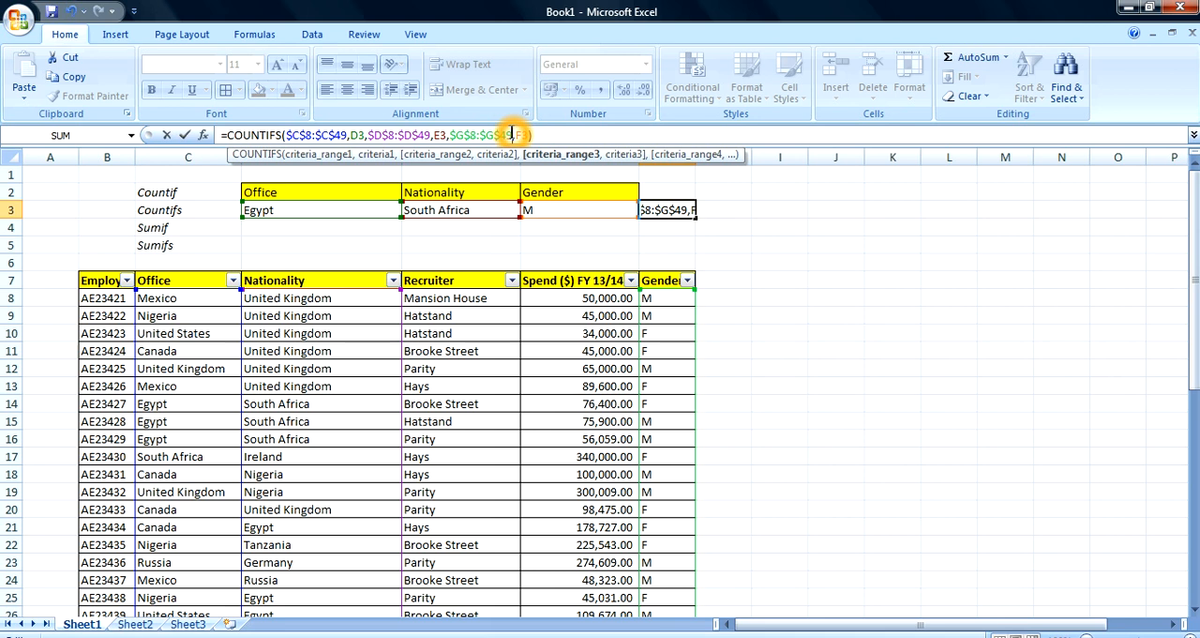
pyautogui.press('Return')
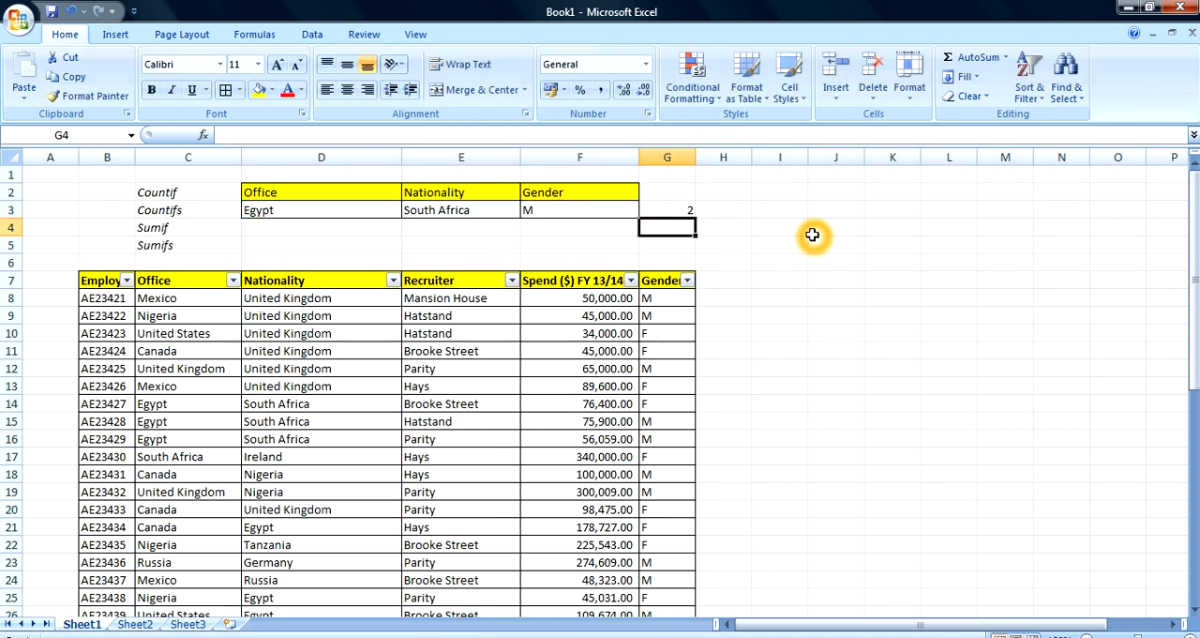